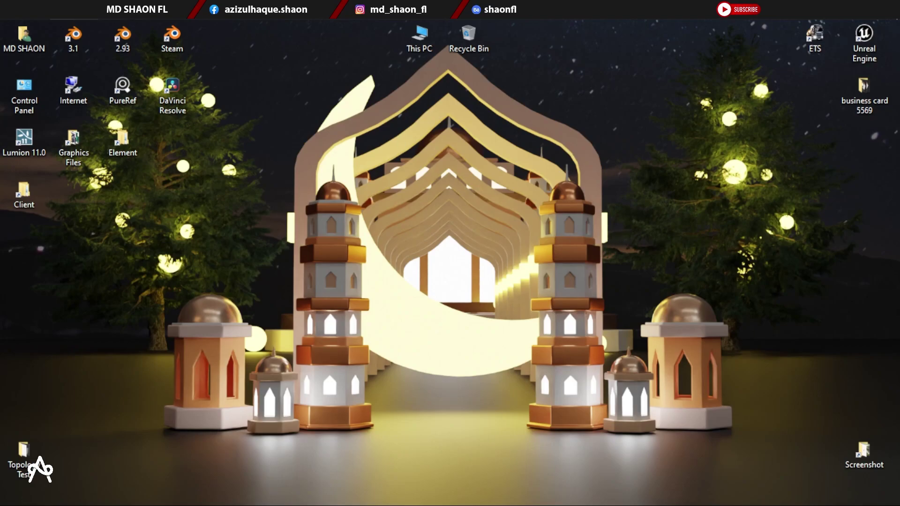
Step: Bring the Edge window showing the YouTube channel's Videos tab back to the front
{"action": "key", "text": "alt+Tab"}
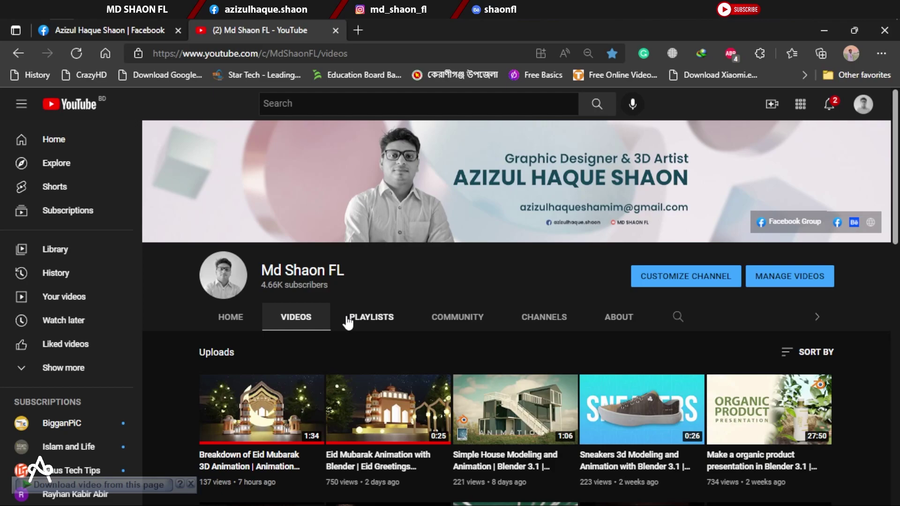
Step: Browse the channel's created playlists, paging the carousel right, then minimize the browser
{"action": "left_click", "coordinate": [382, 318]}
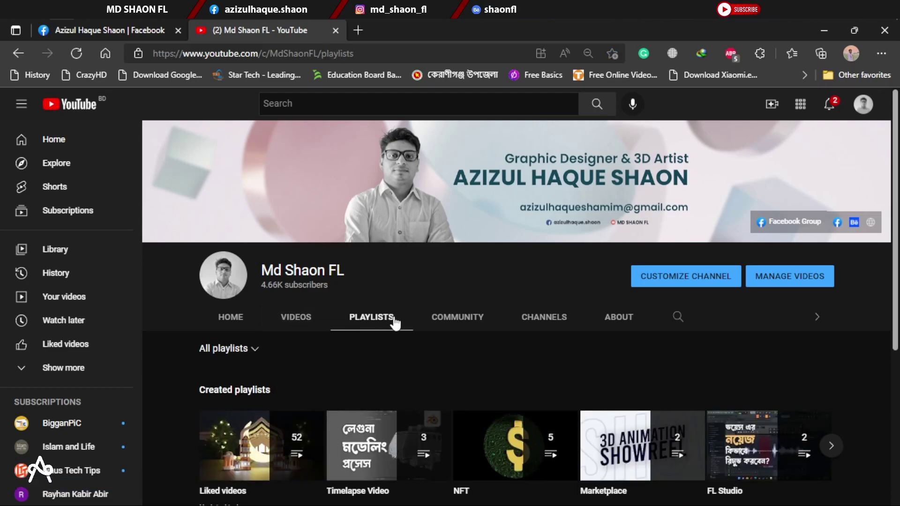
{"action": "scroll", "coordinate": [396, 321], "scroll_direction": "down", "scroll_amount": 3}
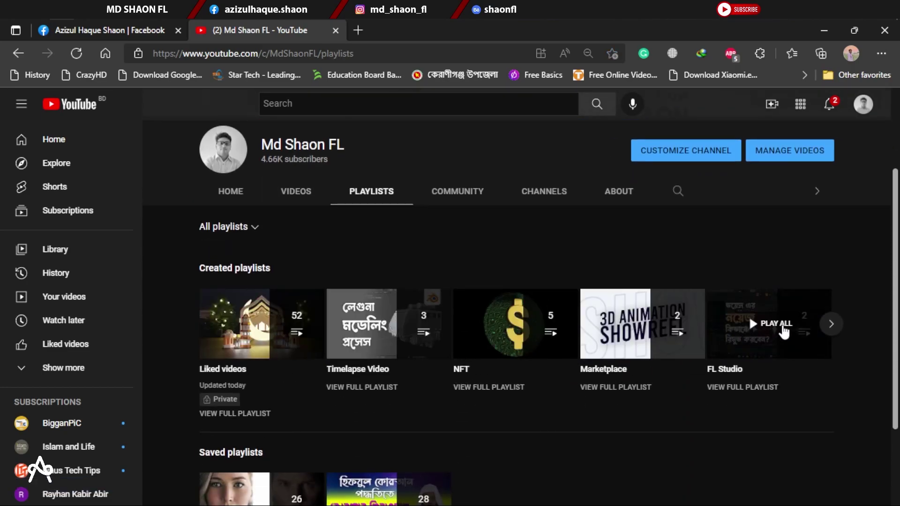
{"action": "left_click", "coordinate": [830, 324]}
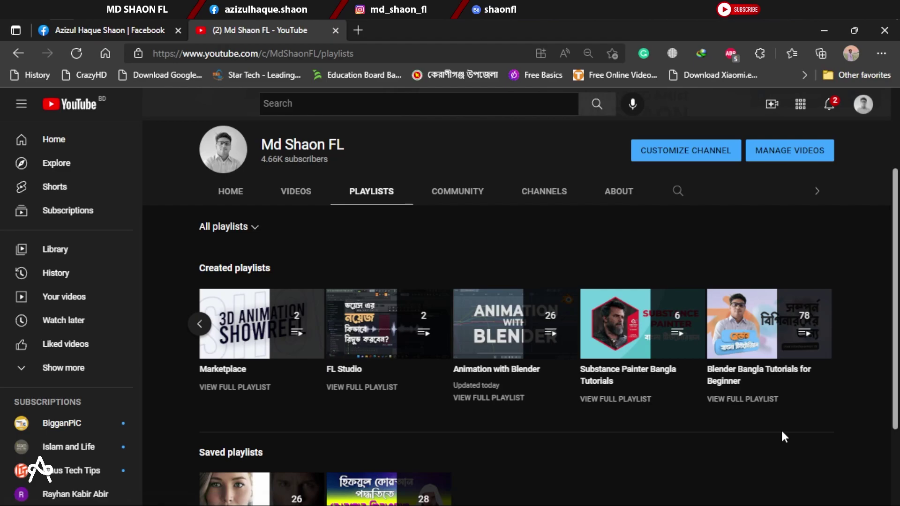
{"action": "scroll", "coordinate": [781, 429], "scroll_direction": "up", "scroll_amount": 2}
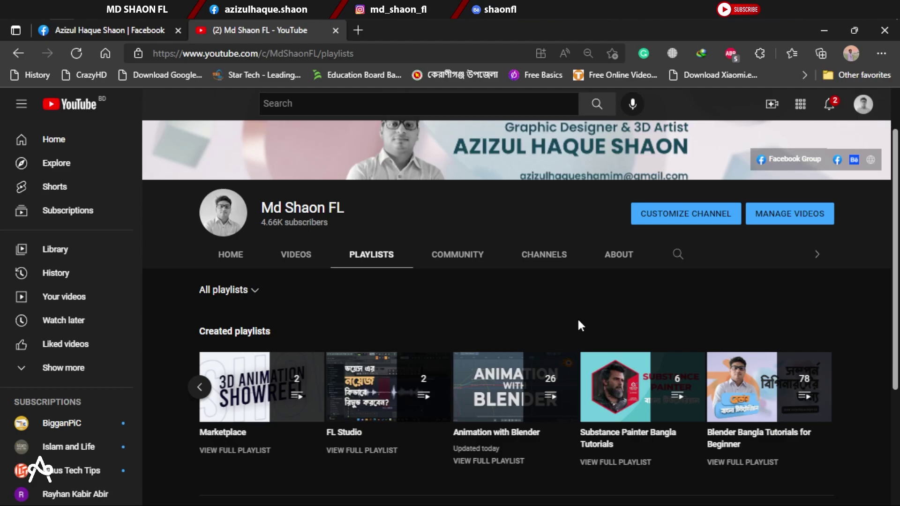
{"action": "scroll", "coordinate": [544, 341], "scroll_direction": "up", "scroll_amount": 2}
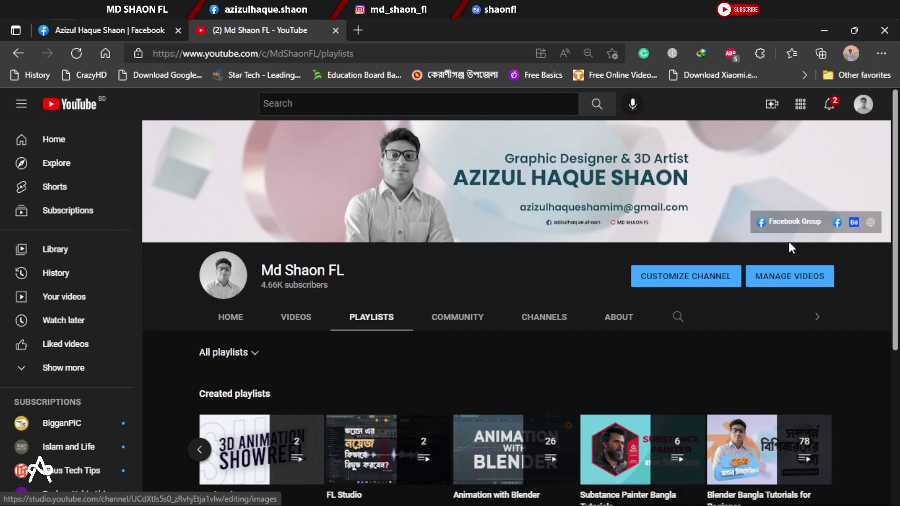
{"action": "mouse_move", "coordinate": [798, 242]}
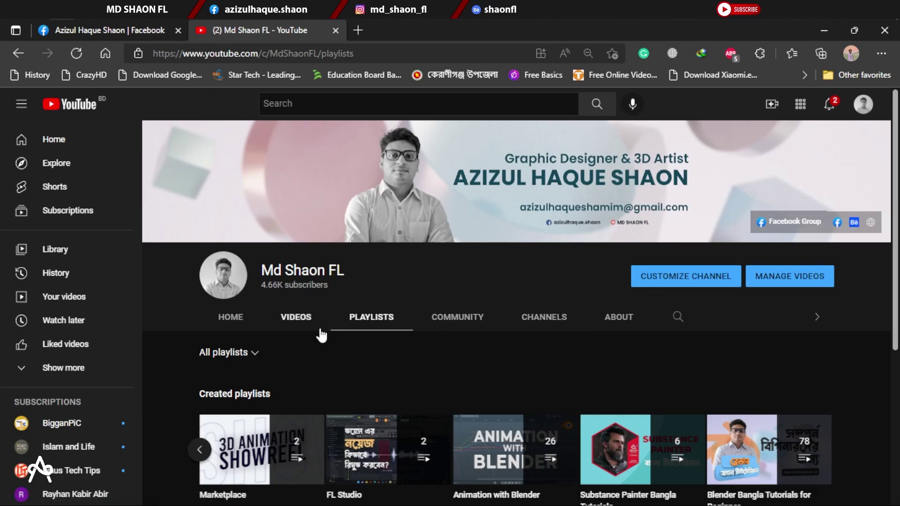
{"action": "left_click", "coordinate": [823, 31]}
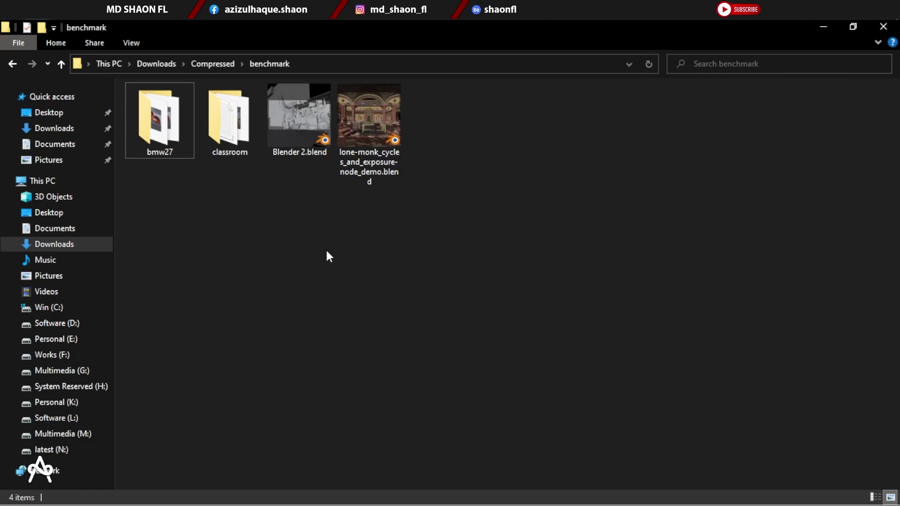
Step: Launch Blender 3.1 and wait for its startup splash screen
{"action": "mouse_move", "coordinate": [70, 9]}
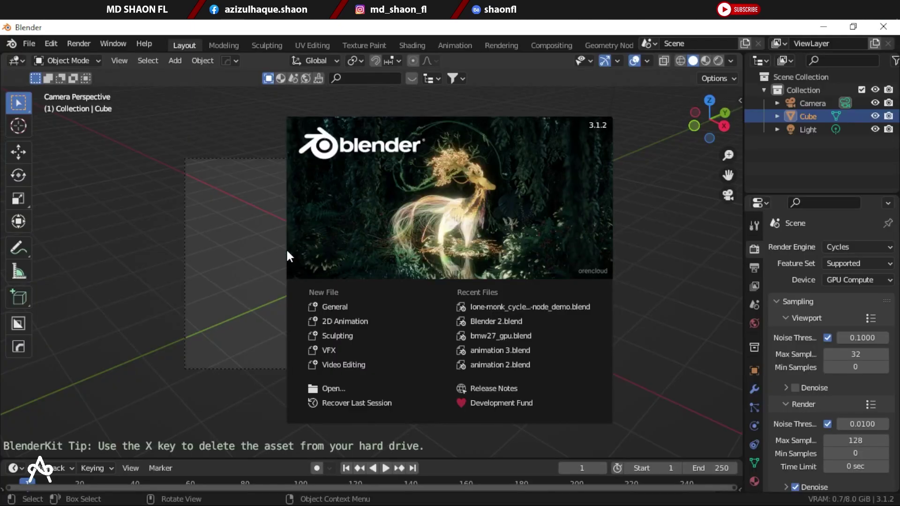
Step: Dismiss the splash and set Preferences > System GPU rendering to OptiX with the RTX 3050
{"action": "left_click", "coordinate": [178, 231]}
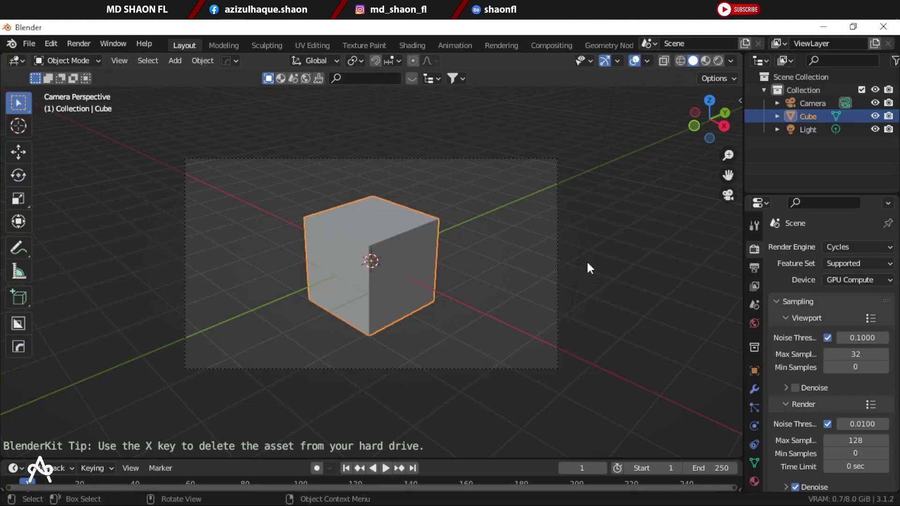
{"action": "left_click", "coordinate": [49, 43]}
{"action": "left_click", "coordinate": [64, 232]}
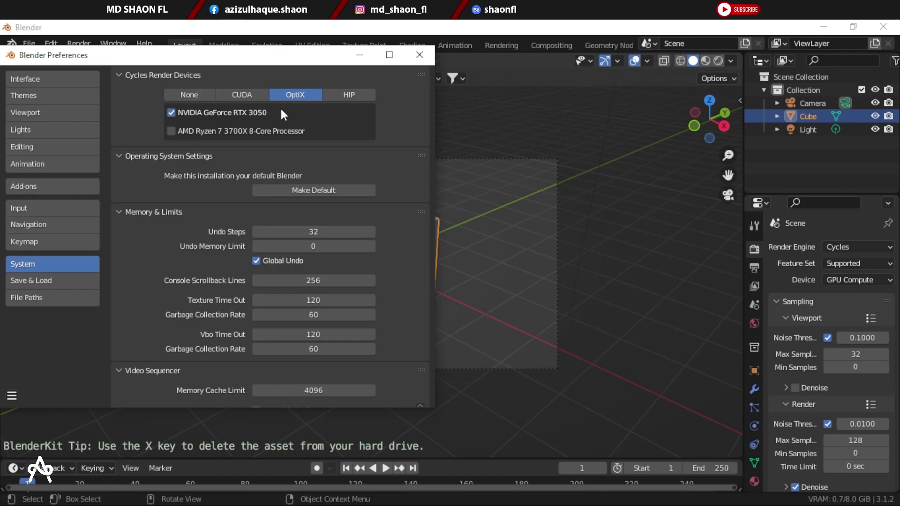
{"action": "left_click", "coordinate": [247, 96]}
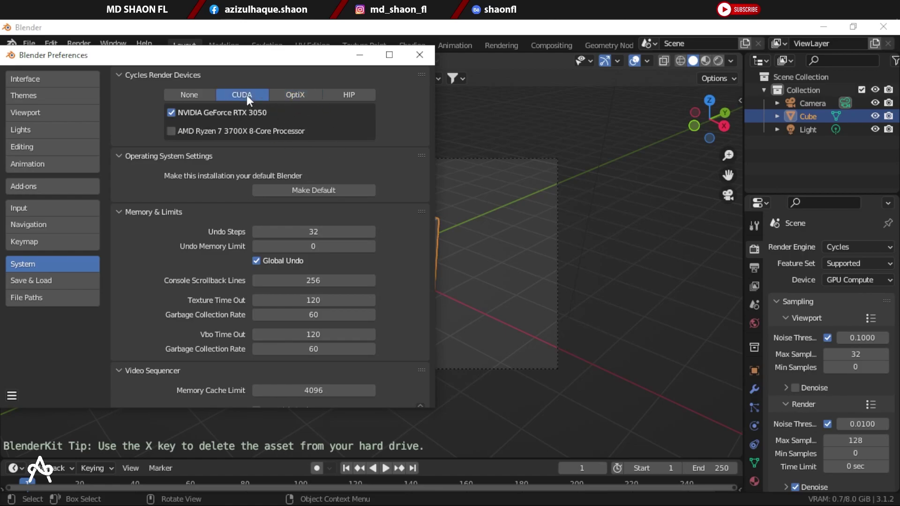
{"action": "left_click", "coordinate": [297, 96]}
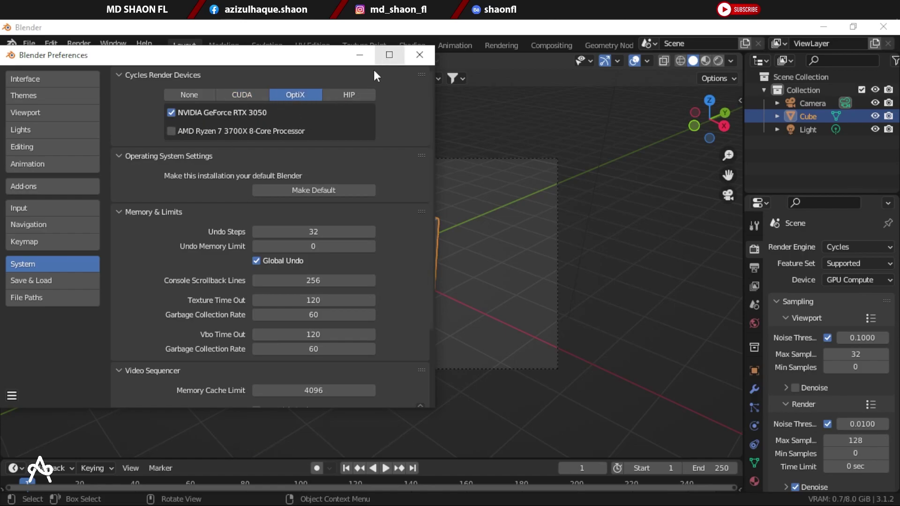
{"action": "left_click_drag", "start_coordinate": [269, 64], "coordinate": [291, 77]}
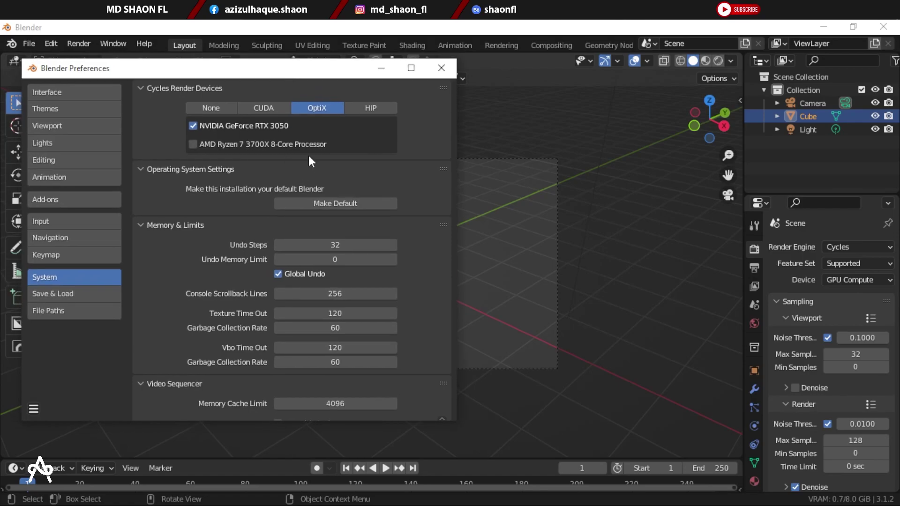
{"action": "left_click", "coordinate": [268, 109]}
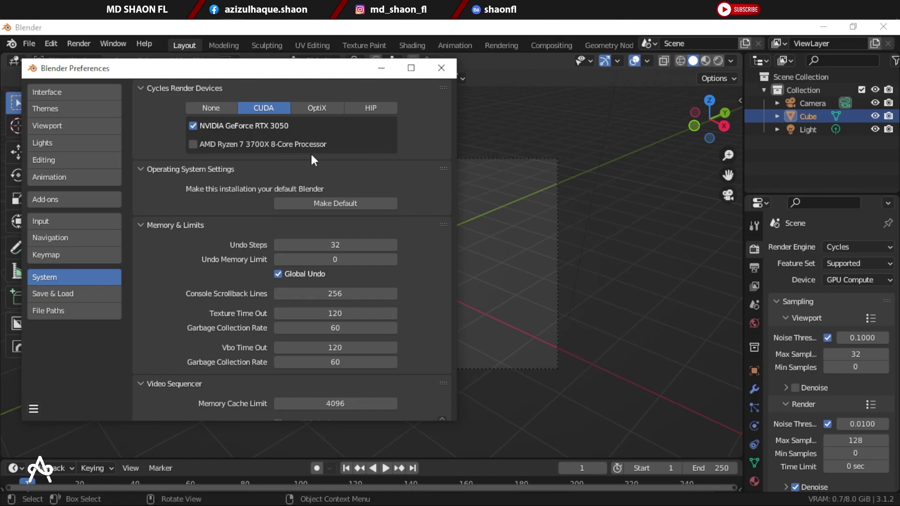
{"action": "left_click", "coordinate": [315, 107]}
{"action": "left_click", "coordinate": [440, 68]}
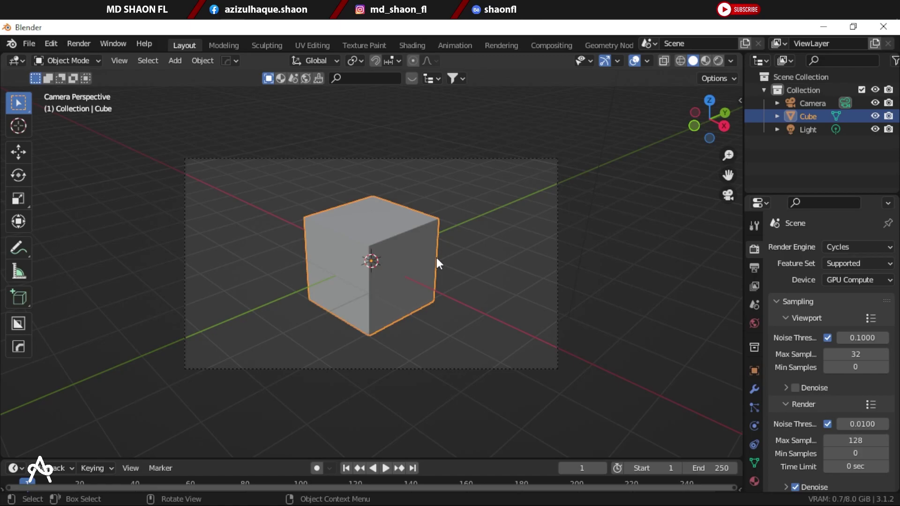
Step: Deselect the default cube and zoom the viewport
{"action": "left_click", "coordinate": [226, 209]}
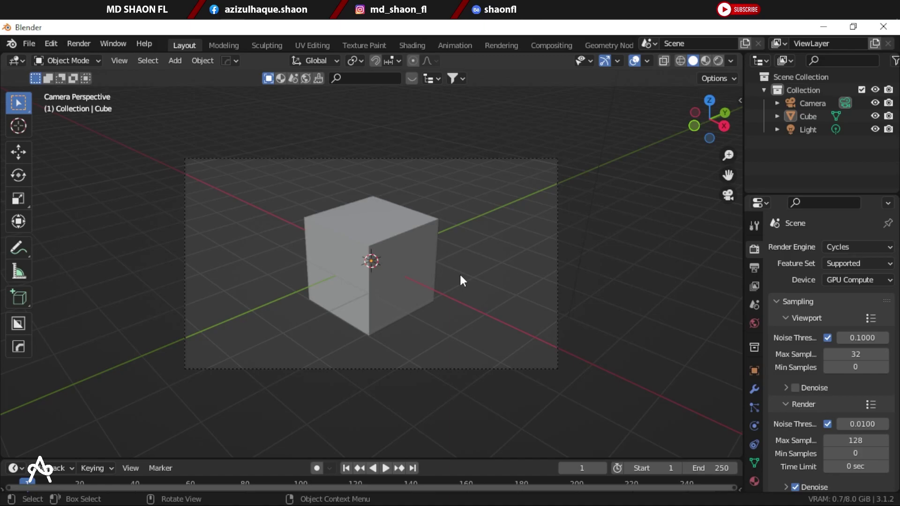
{"action": "scroll", "coordinate": [388, 265], "scroll_direction": "up", "scroll_amount": 2}
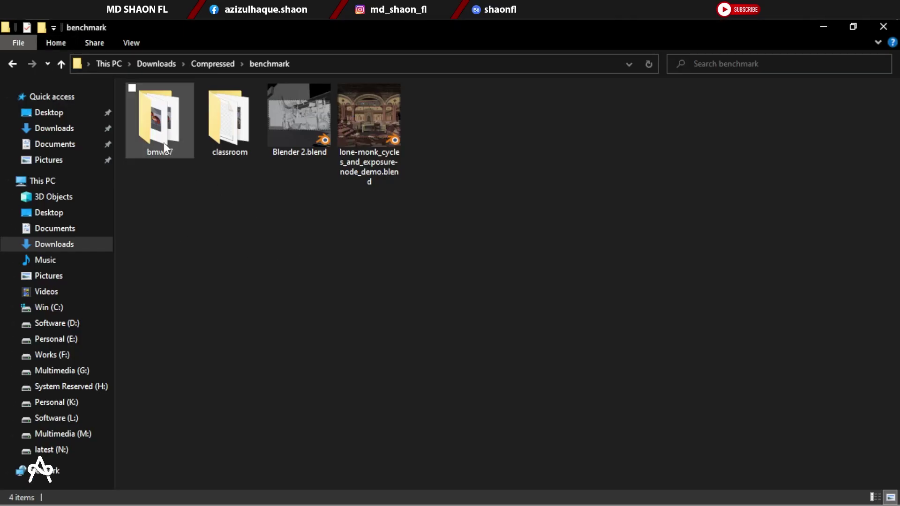
Step: Open bmw27_gpu.blend from the bmw27 folder by dropping it onto the Blender viewport
{"action": "double_click", "coordinate": [164, 140]}
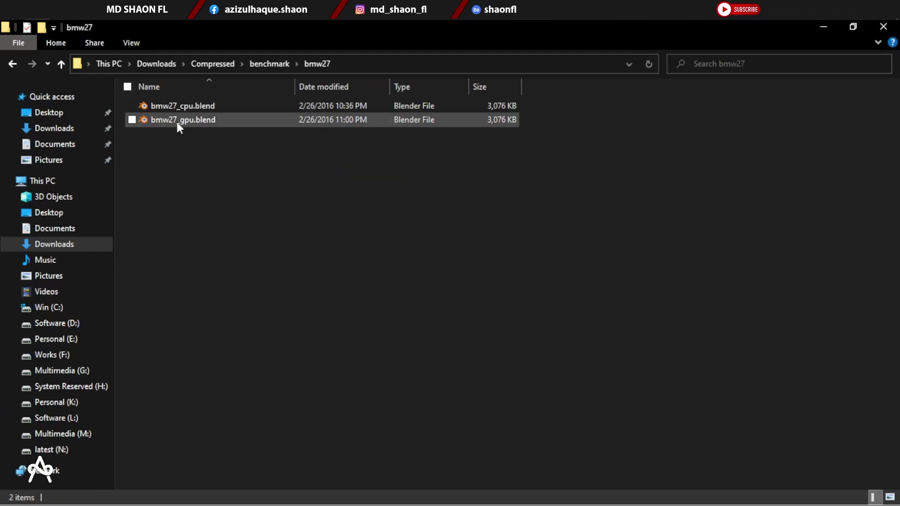
{"action": "left_click_drag", "start_coordinate": [191, 123], "coordinate": [331, 235]}
{"action": "left_click", "coordinate": [331, 234]}
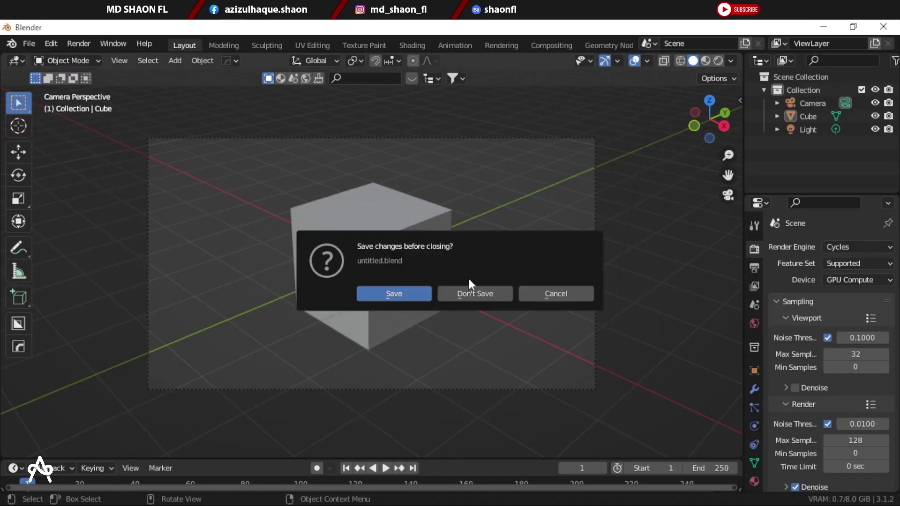
Step: Load the BMW scene without saving, keep GPU Compute, and set resolution scale to 100%
{"action": "left_click", "coordinate": [474, 293]}
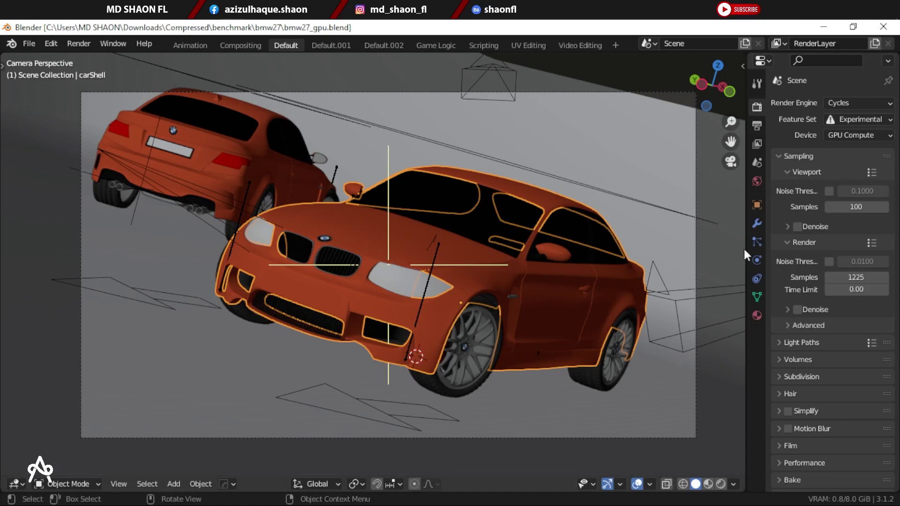
{"action": "left_click", "coordinate": [854, 134]}
{"action": "left_click", "coordinate": [854, 134]}
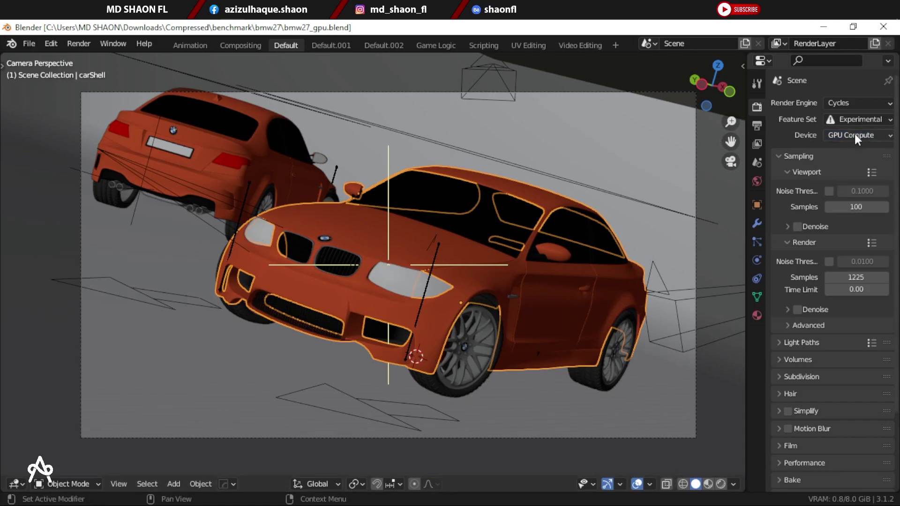
{"action": "left_click", "coordinate": [756, 126]}
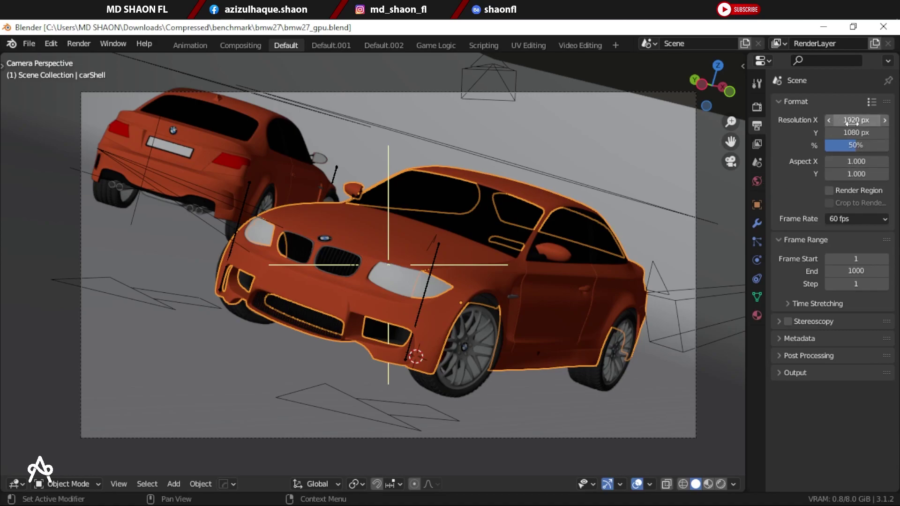
{"action": "mouse_move", "coordinate": [869, 145]}
{"action": "left_mouse_down"}
{"action": "mouse_move", "coordinate": [886, 144]}
{"action": "mouse_move", "coordinate": [878, 145]}
{"action": "left_mouse_up"}
{"action": "left_click", "coordinate": [755, 144]}
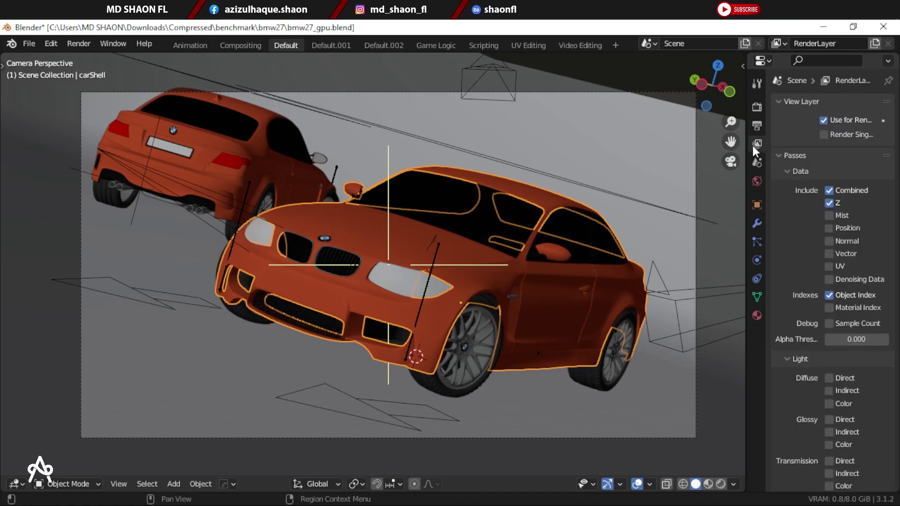
{"action": "left_click", "coordinate": [755, 125]}
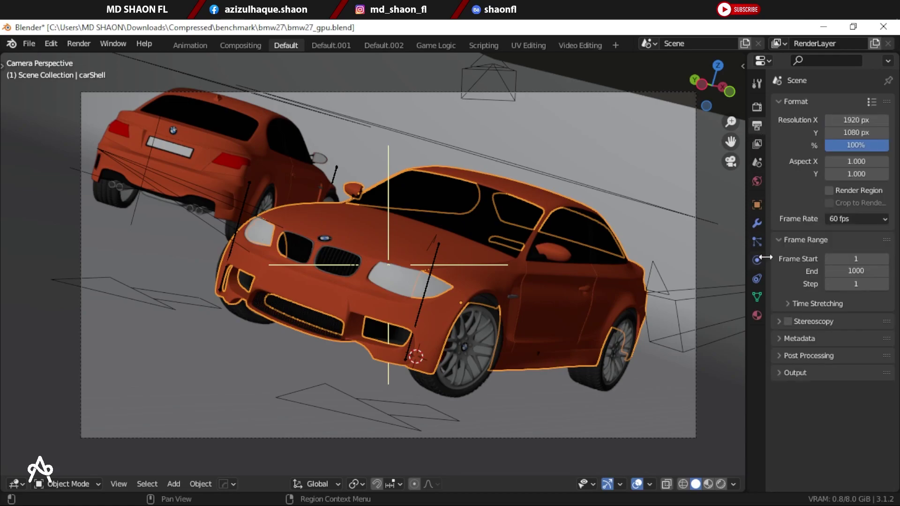
{"action": "left_click", "coordinate": [756, 107]}
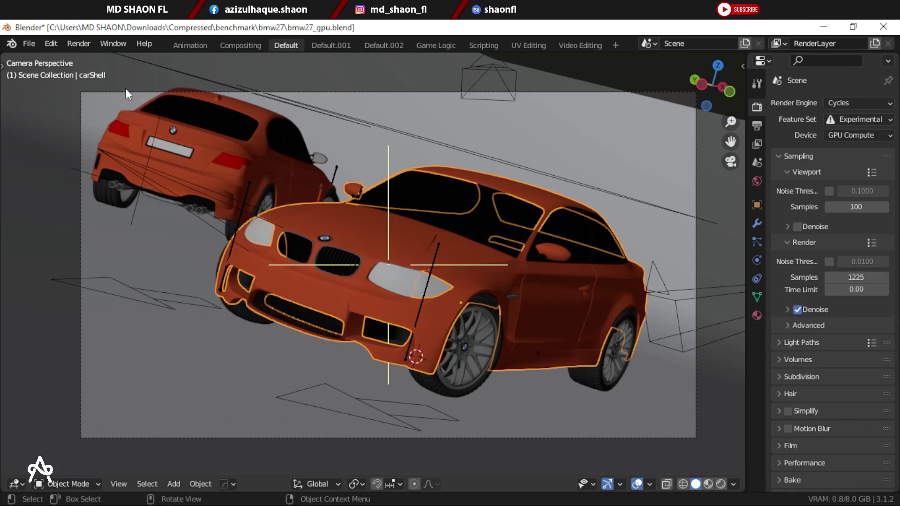
Step: Confirm the GPU render device in Preferences before rendering
{"action": "left_click", "coordinate": [51, 43]}
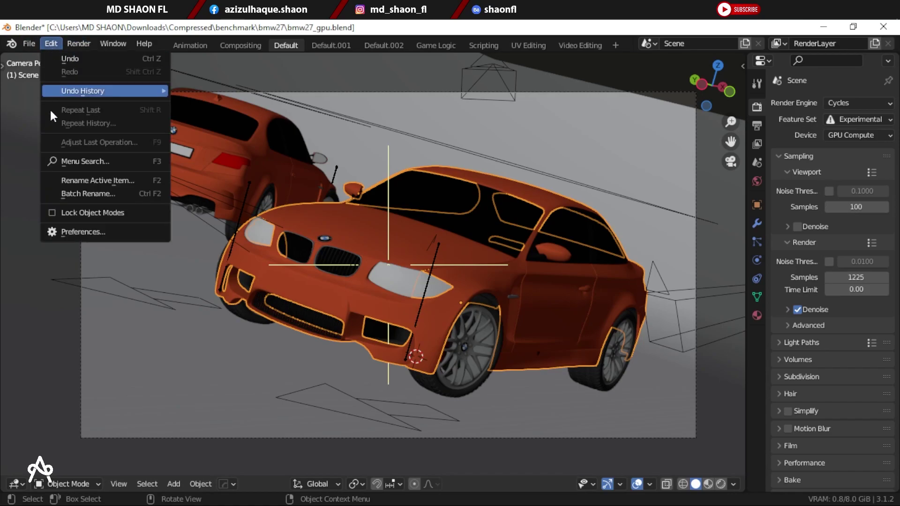
{"action": "left_click", "coordinate": [71, 231]}
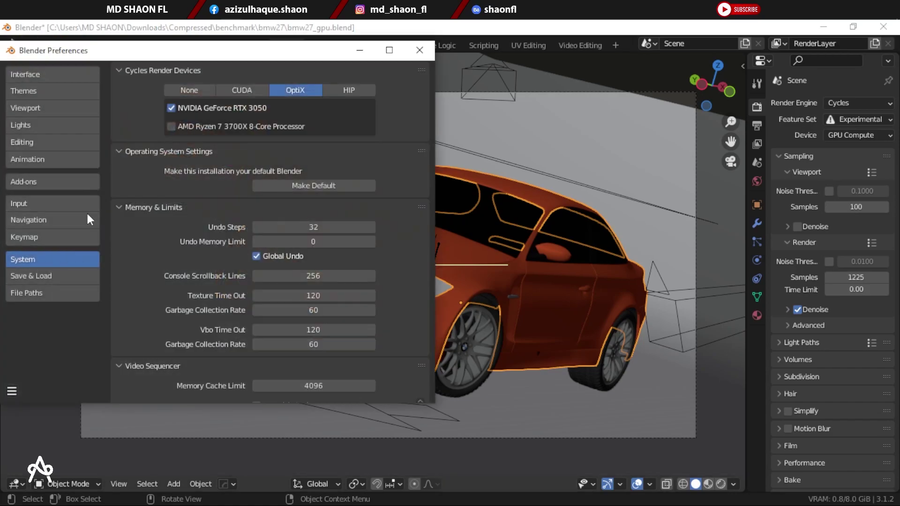
{"action": "left_click", "coordinate": [420, 50]}
{"action": "left_click", "coordinate": [77, 44]}
Step: Render the BMW27 frame with Cycles GPU and zoom around the finished image
{"action": "left_click", "coordinate": [88, 62]}
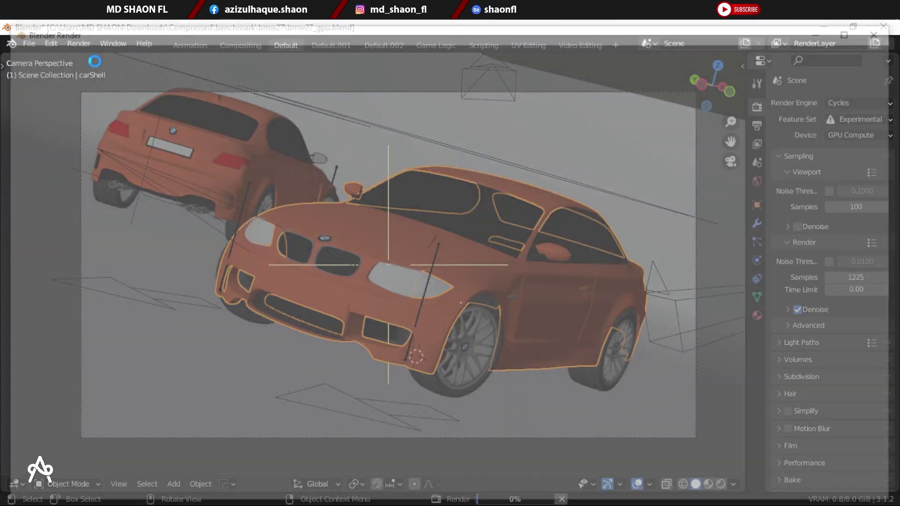
{"action": "scroll", "coordinate": [420, 291], "scroll_direction": "down", "scroll_amount": 3}
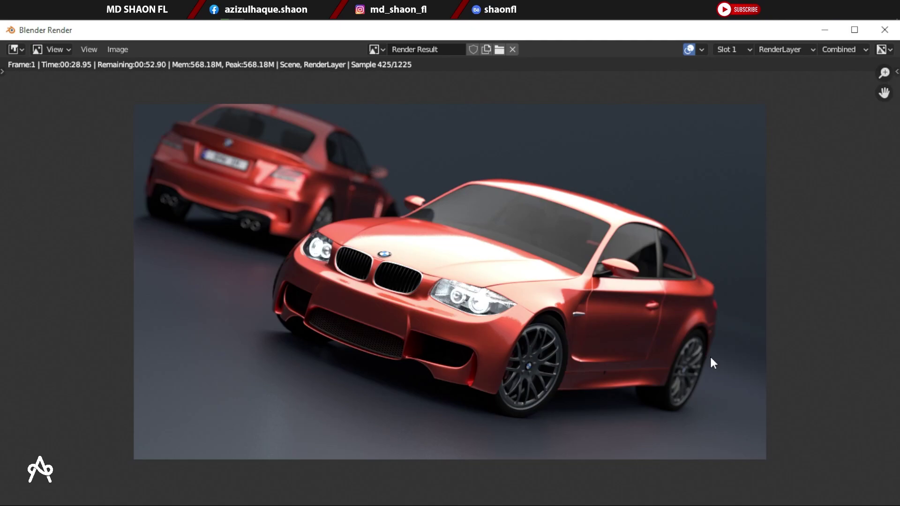
{"action": "scroll", "coordinate": [514, 251], "scroll_direction": "up", "scroll_amount": 4}
{"action": "scroll", "coordinate": [515, 250], "scroll_direction": "down", "scroll_amount": 5}
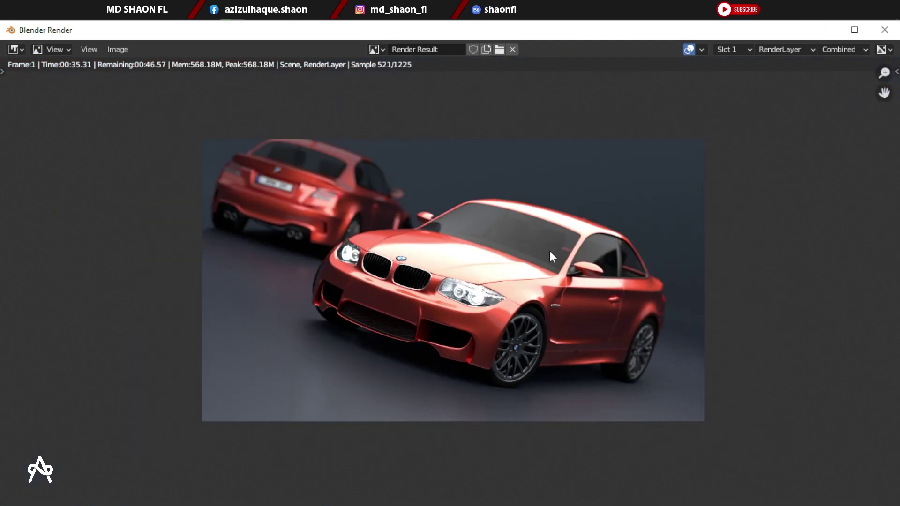
{"action": "scroll", "coordinate": [511, 248], "scroll_direction": "up", "scroll_amount": 1}
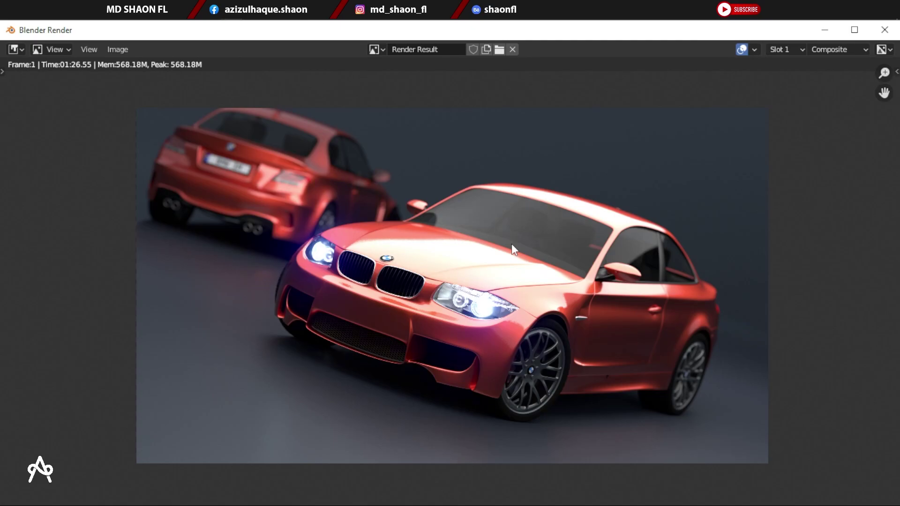
{"action": "scroll", "coordinate": [465, 230], "scroll_direction": "up", "scroll_amount": 3}
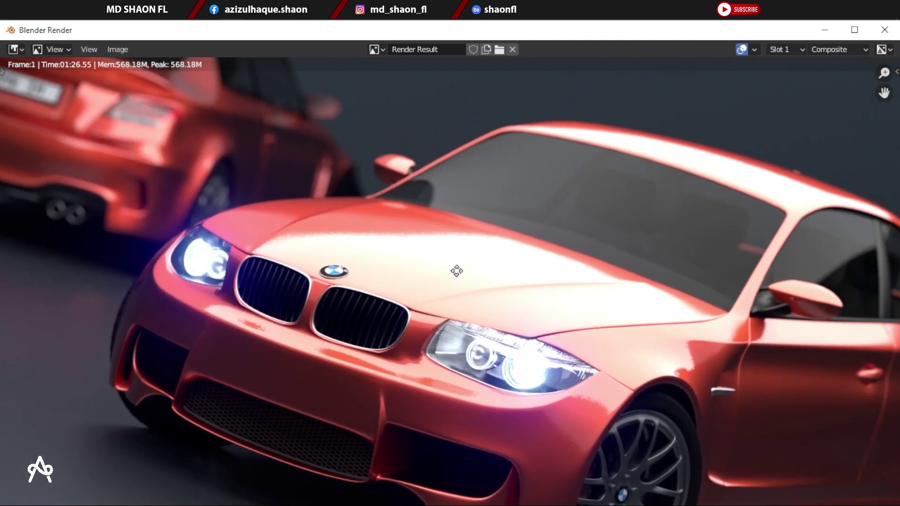
{"action": "scroll", "coordinate": [458, 267], "scroll_direction": "down", "scroll_amount": 3}
{"action": "scroll", "coordinate": [428, 251], "scroll_direction": "up", "scroll_amount": 2}
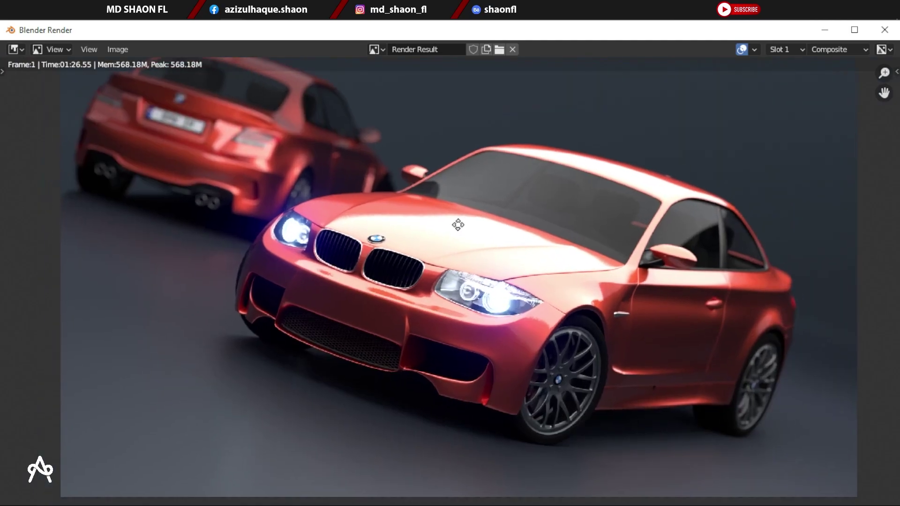
{"action": "scroll", "coordinate": [455, 234], "scroll_direction": "down", "scroll_amount": 2}
Step: Close the render, switch the engine to Eevee, and view through the camera in Rendered shading
{"action": "left_click", "coordinate": [884, 29]}
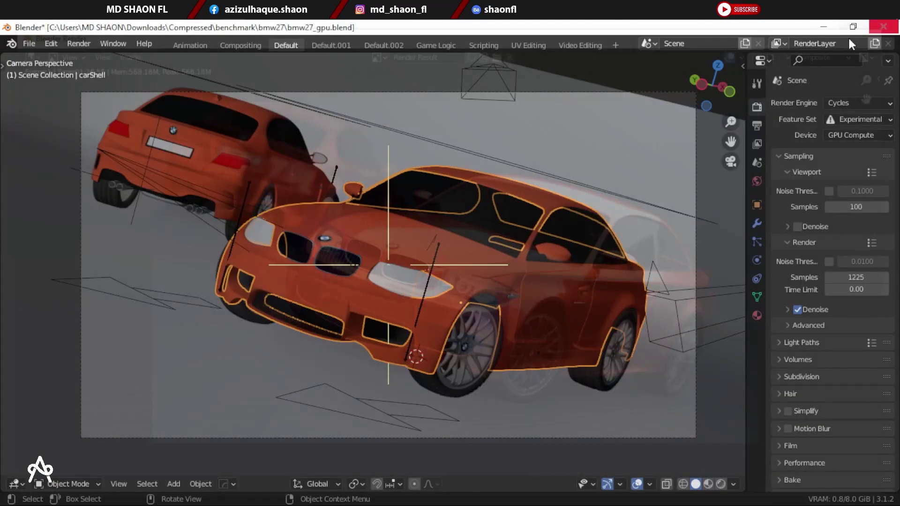
{"action": "middle_click_drag", "start_coordinate": [398, 263], "coordinate": [454, 266]}
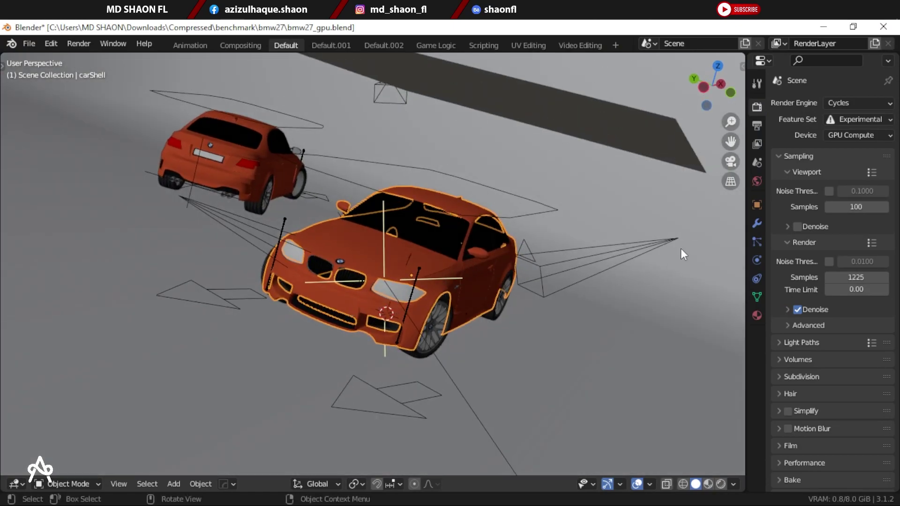
{"action": "left_click", "coordinate": [842, 104]}
{"action": "left_click", "coordinate": [842, 119]}
{"action": "key", "text": "z"}
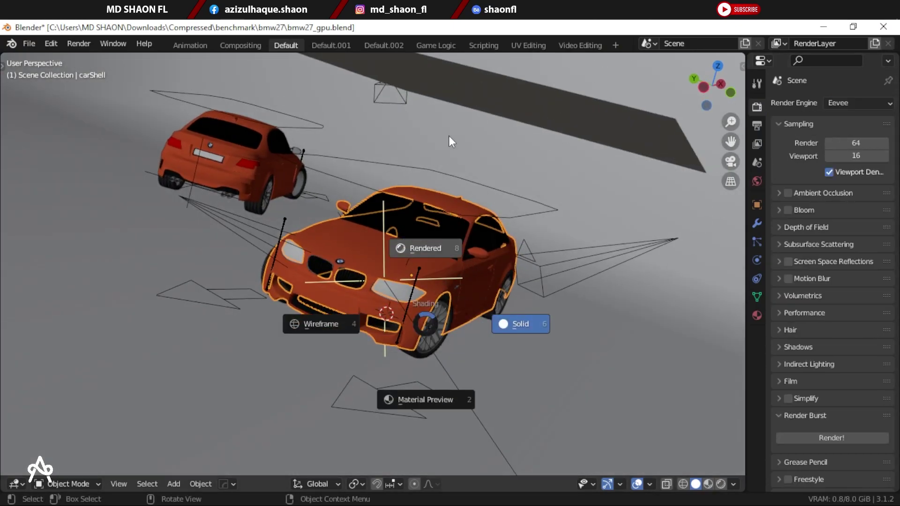
{"action": "left_click", "coordinate": [448, 136]}
{"action": "mouse_move", "coordinate": [449, 136]}
{"action": "middle_mouse_down"}
{"action": "mouse_move", "coordinate": [431, 258]}
{"action": "mouse_move", "coordinate": [422, 274]}
{"action": "mouse_move", "coordinate": [402, 274]}
{"action": "middle_mouse_up"}
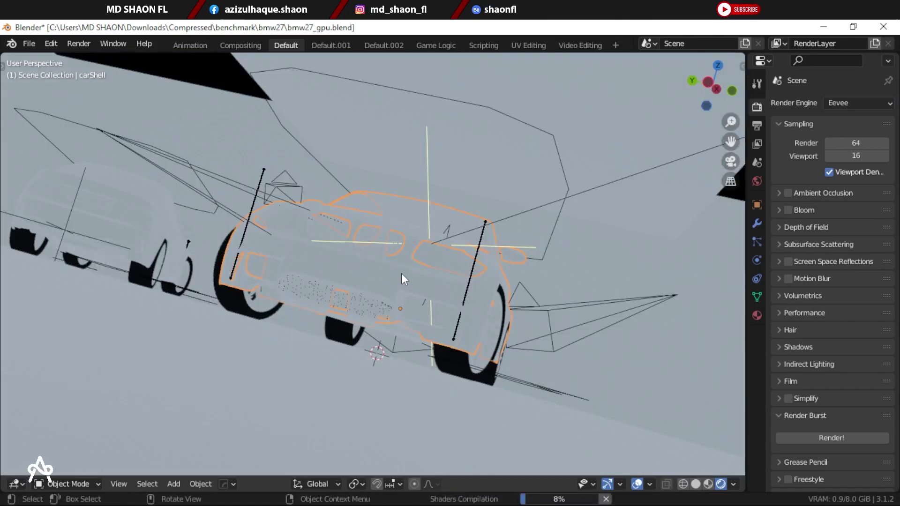
{"action": "key", "text": "KP_0"}
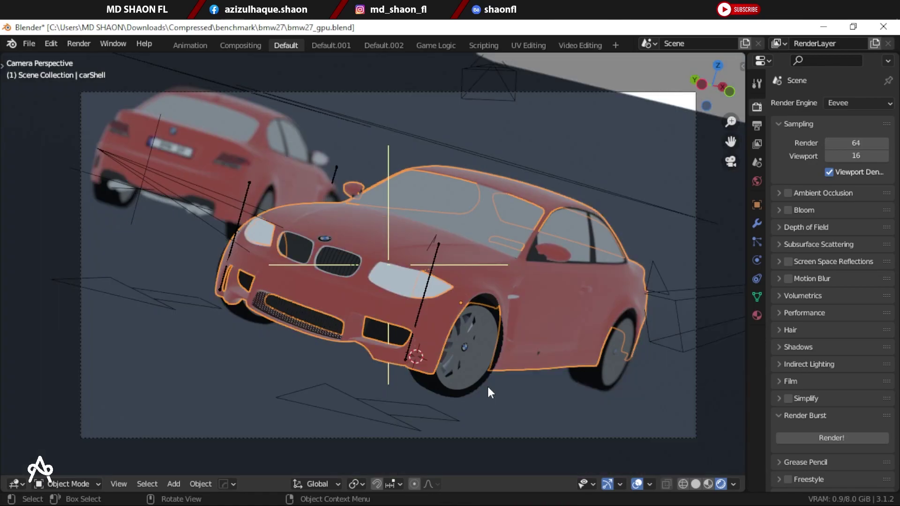
Step: Select the Floor, look around the Eevee preview, then switch to File Explorer
{"action": "left_click", "coordinate": [487, 385]}
{"action": "scroll", "coordinate": [541, 176], "scroll_direction": "down", "scroll_amount": 2}
{"action": "scroll", "coordinate": [486, 257], "scroll_direction": "up", "scroll_amount": 2}
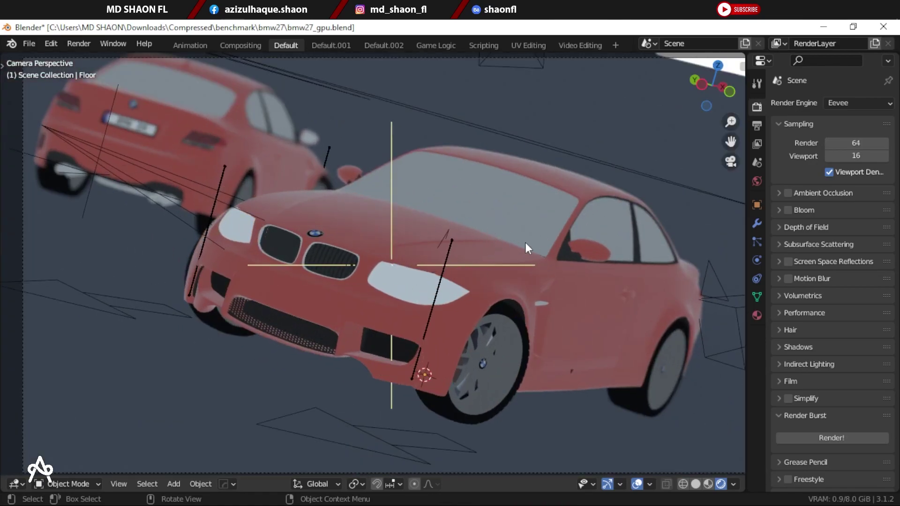
{"action": "middle_click_drag", "start_coordinate": [489, 279], "coordinate": [479, 348]}
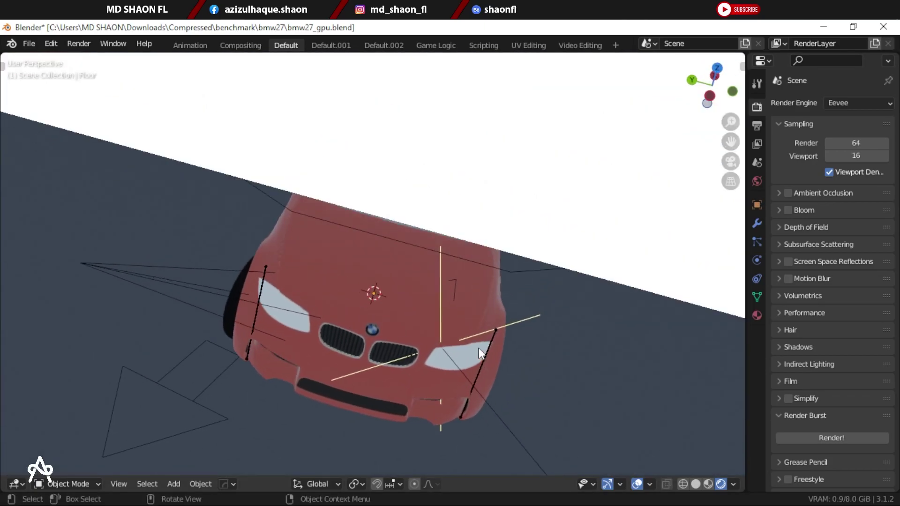
{"action": "key", "text": "alt+Tab"}
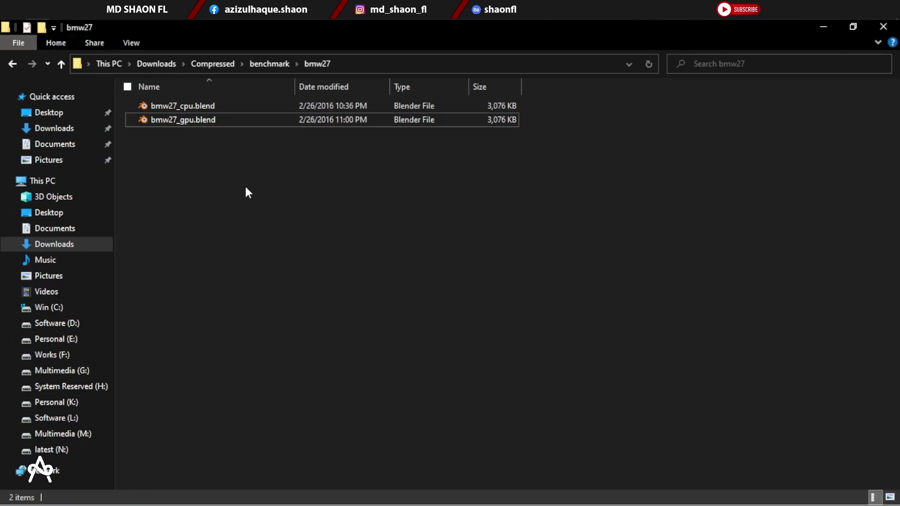
Step: Go up to benchmark, drop classroom.blend into Blender, and open it without saving the BMW scene
{"action": "key", "text": "BackSpace"}
{"action": "double_click", "coordinate": [232, 139]}
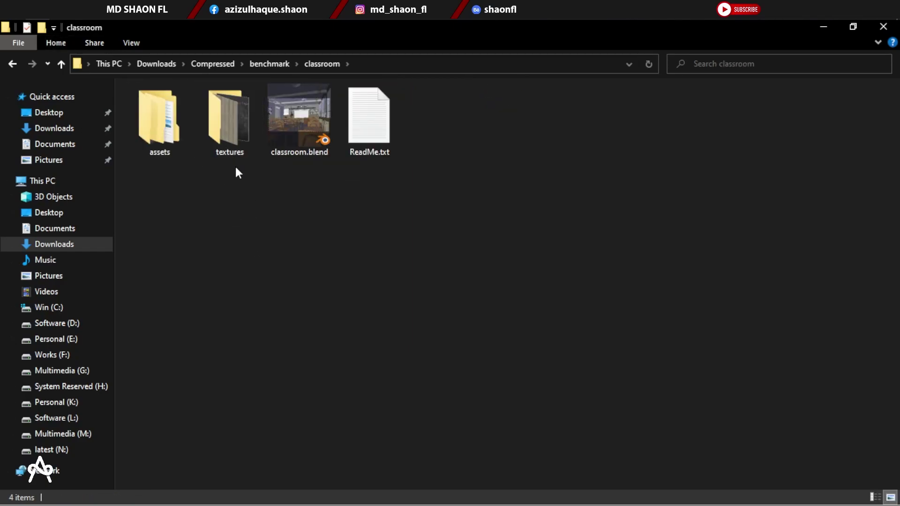
{"action": "left_click_drag", "start_coordinate": [296, 139], "coordinate": [320, 212]}
{"action": "left_click", "coordinate": [319, 211]}
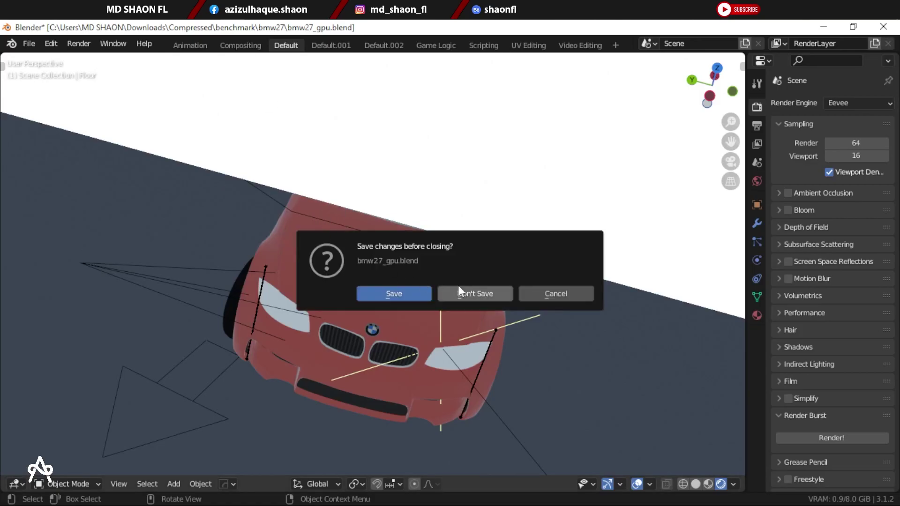
{"action": "left_click", "coordinate": [499, 297]}
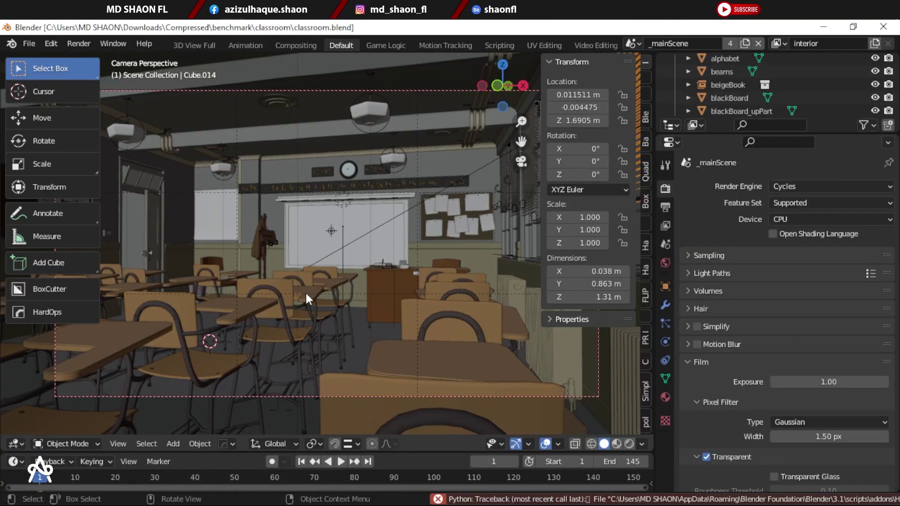
Step: Set the Cycles render device to GPU Compute
{"action": "left_click", "coordinate": [794, 219]}
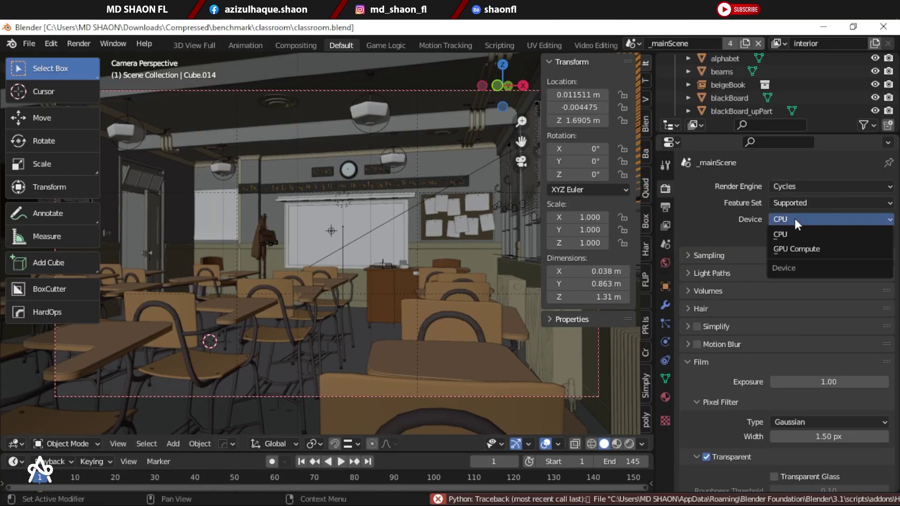
{"action": "left_click", "coordinate": [785, 251]}
{"action": "left_click", "coordinate": [665, 207]}
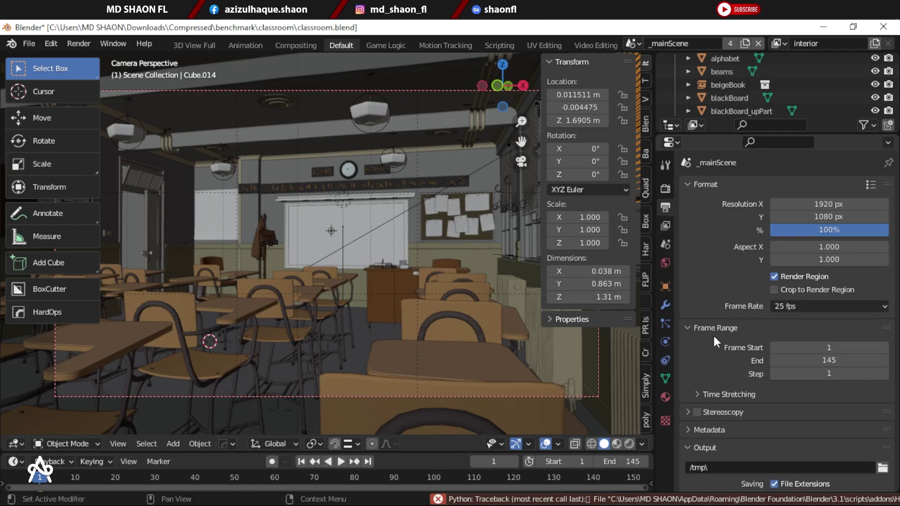
{"action": "left_click", "coordinate": [665, 189]}
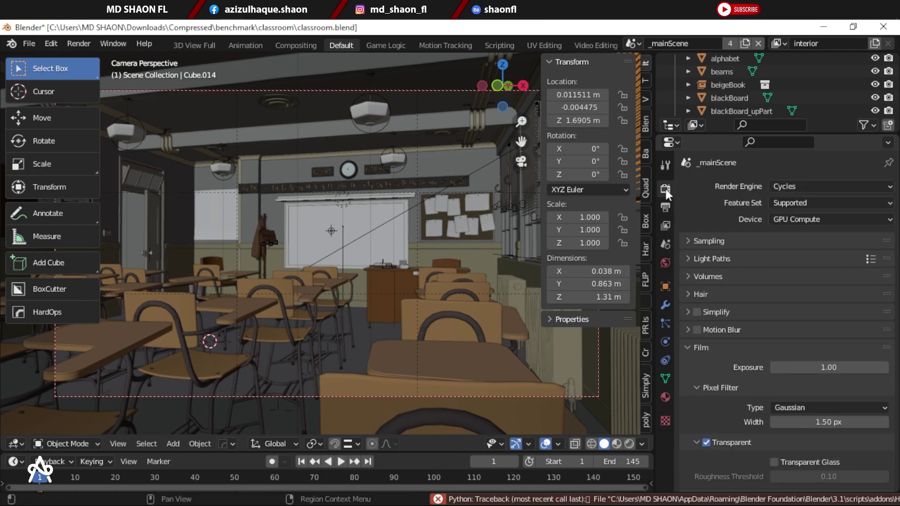
{"action": "scroll", "coordinate": [745, 315], "scroll_direction": "down", "scroll_amount": 6}
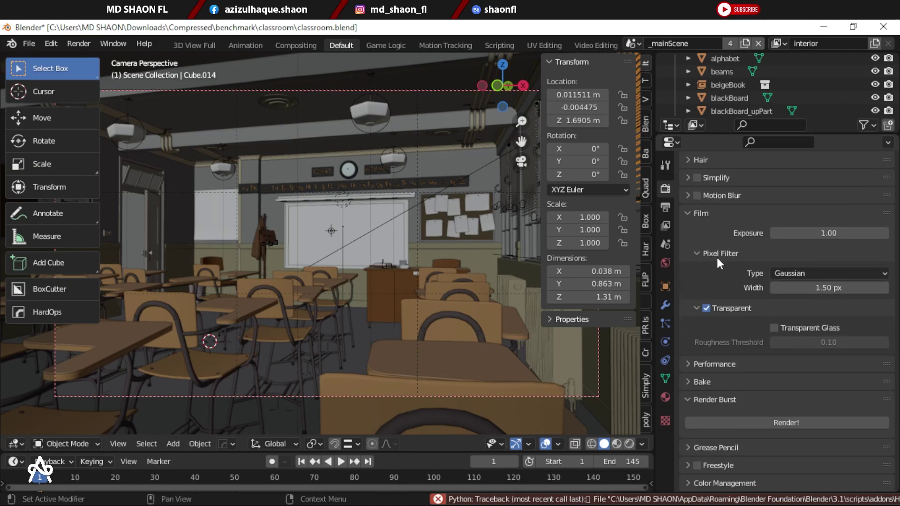
{"action": "scroll", "coordinate": [707, 244], "scroll_direction": "up", "scroll_amount": 6}
Step: Set render samples to 500 and enable denoising for the final render
{"action": "left_click", "coordinate": [693, 211]}
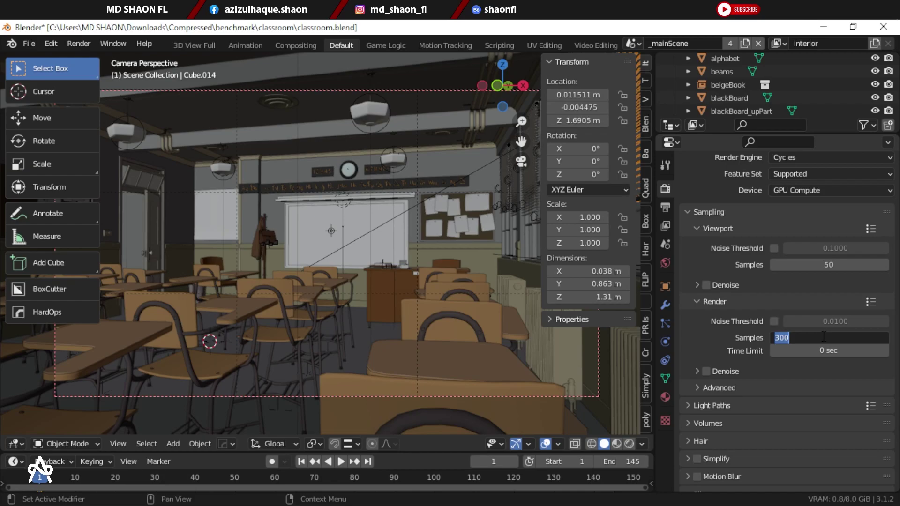
{"action": "type", "text": "500"}
{"action": "key", "text": "Return"}
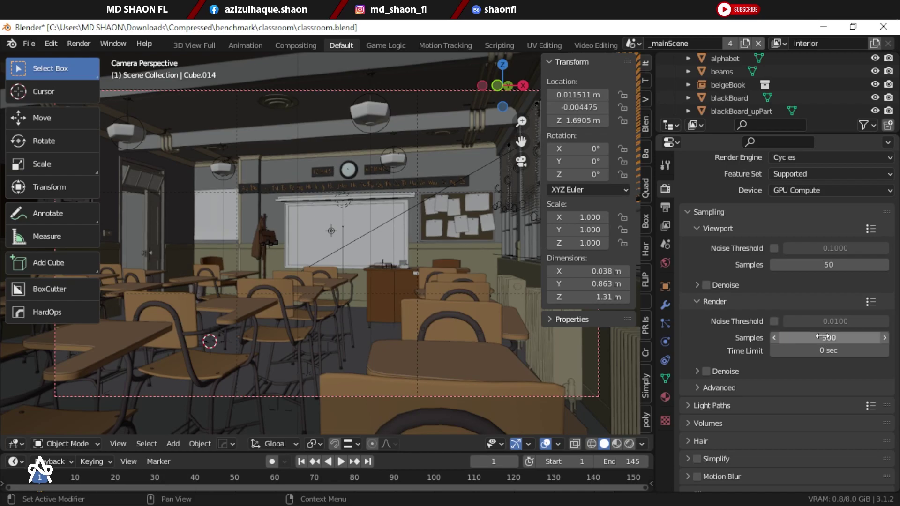
{"action": "left_click", "coordinate": [706, 371]}
Step: Widen the 3D view and raise the render samples to 1000
{"action": "left_click_drag", "start_coordinate": [655, 208], "coordinate": [741, 208]}
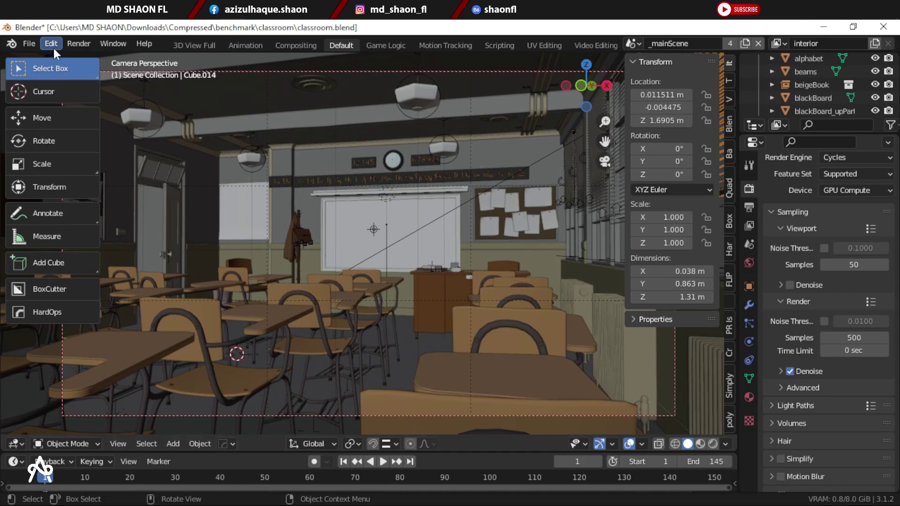
{"action": "left_click", "coordinate": [74, 44]}
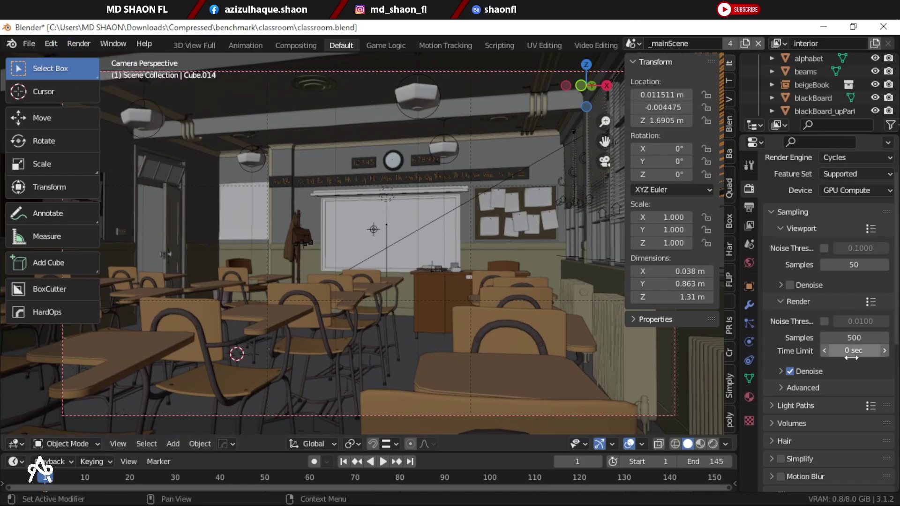
{"action": "double_click", "coordinate": [853, 337]}
{"action": "type", "text": "1000"}
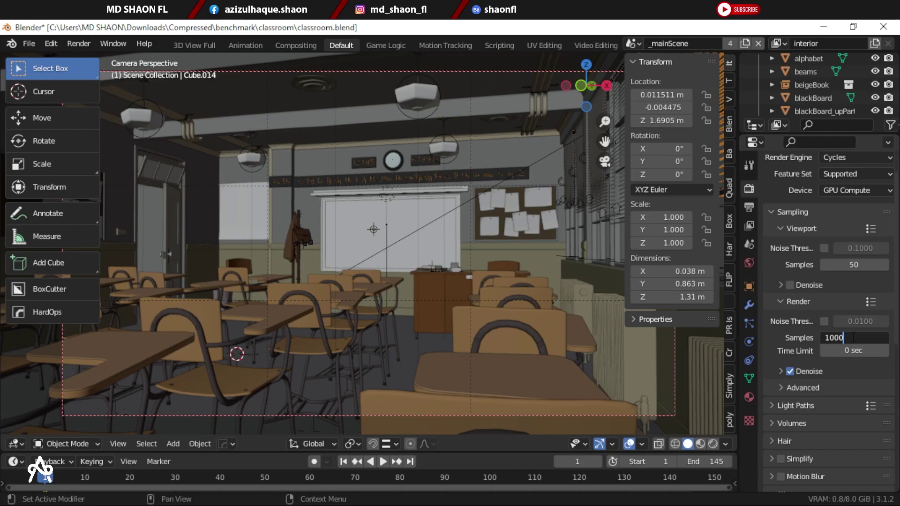
{"action": "key", "text": "Return"}
{"action": "left_click", "coordinate": [81, 44]}
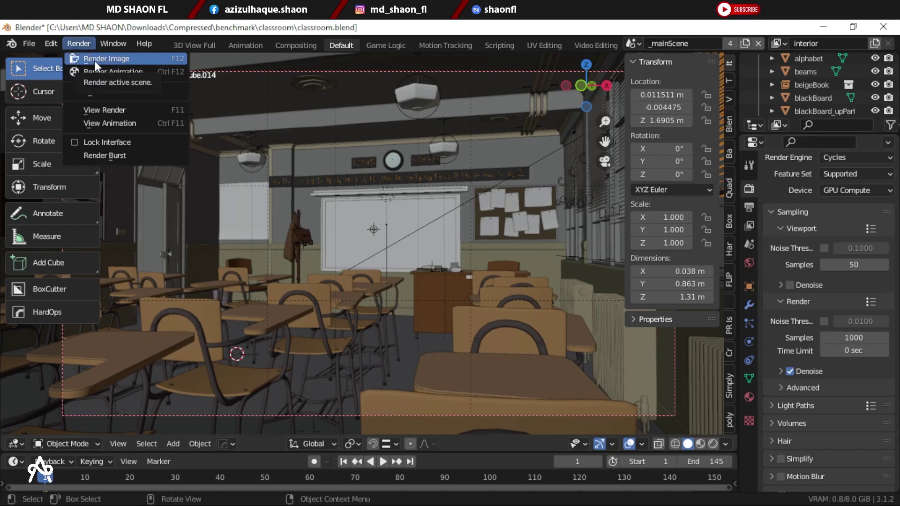
Step: Render the classroom image with Cycles on the GPU
{"action": "left_click", "coordinate": [94, 59]}
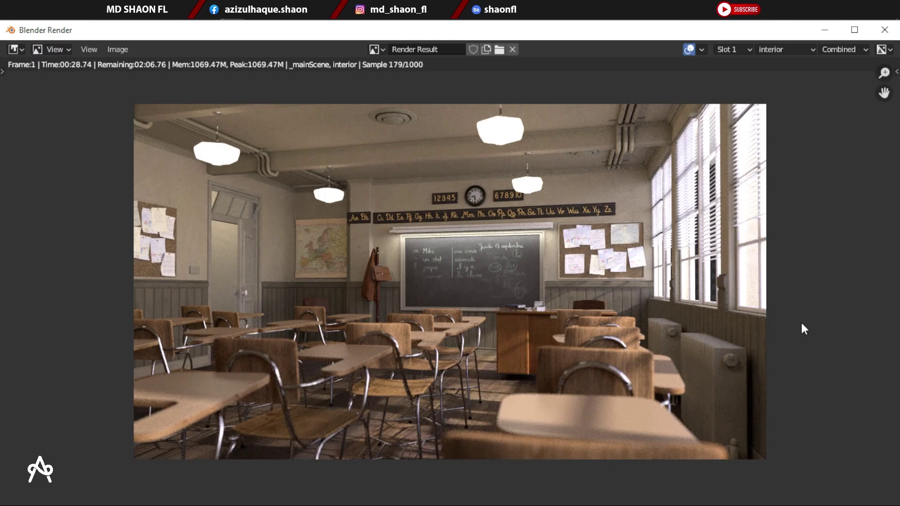
{"action": "scroll", "coordinate": [783, 310], "scroll_direction": "up", "scroll_amount": 6}
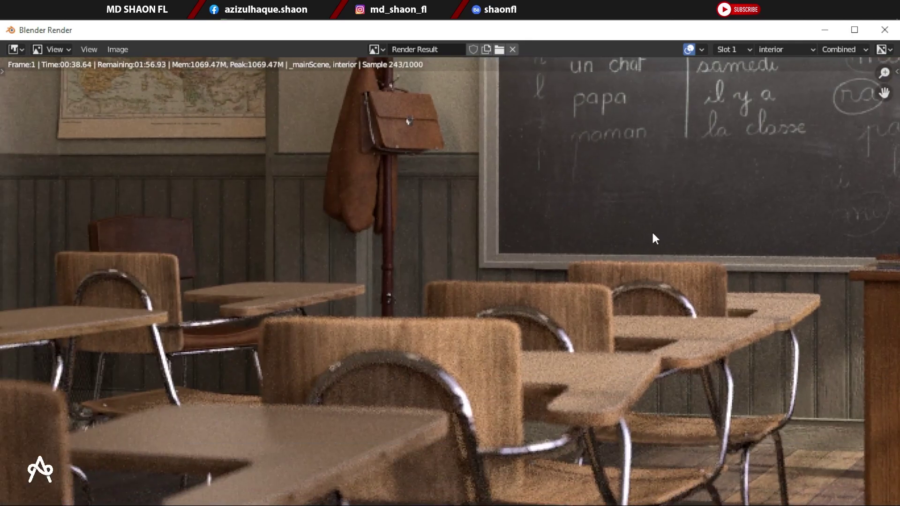
{"action": "key", "text": "Home"}
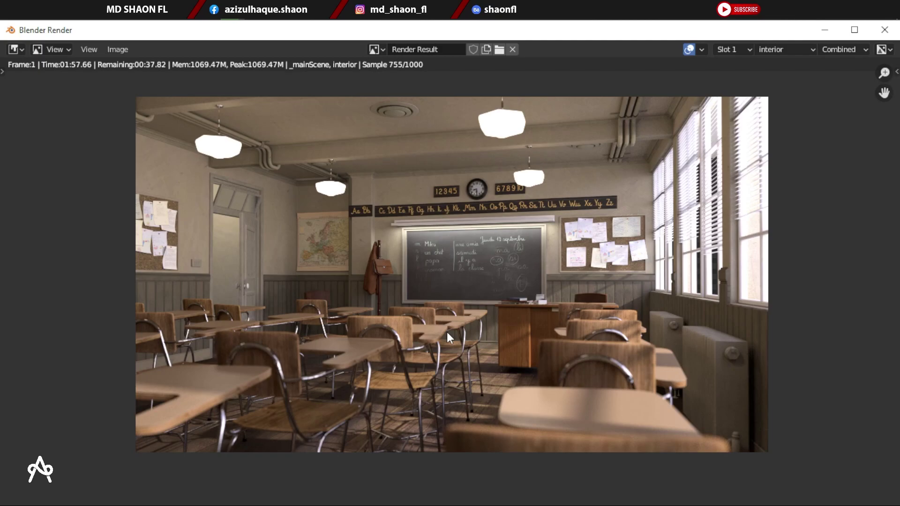
Step: Zoom and pan around the finished classroom render (02:39.82) to inspect it
{"action": "scroll", "coordinate": [446, 332], "scroll_direction": "up", "scroll_amount": 3}
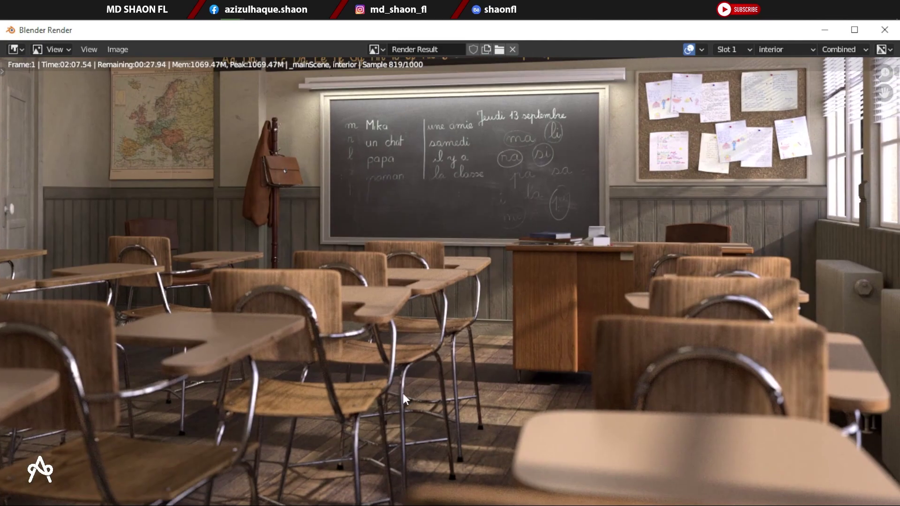
{"action": "scroll", "coordinate": [394, 377], "scroll_direction": "up", "scroll_amount": 1}
{"action": "scroll", "coordinate": [698, 283], "scroll_direction": "down", "scroll_amount": 5}
{"action": "middle_click_drag", "start_coordinate": [699, 283], "coordinate": [673, 353]}
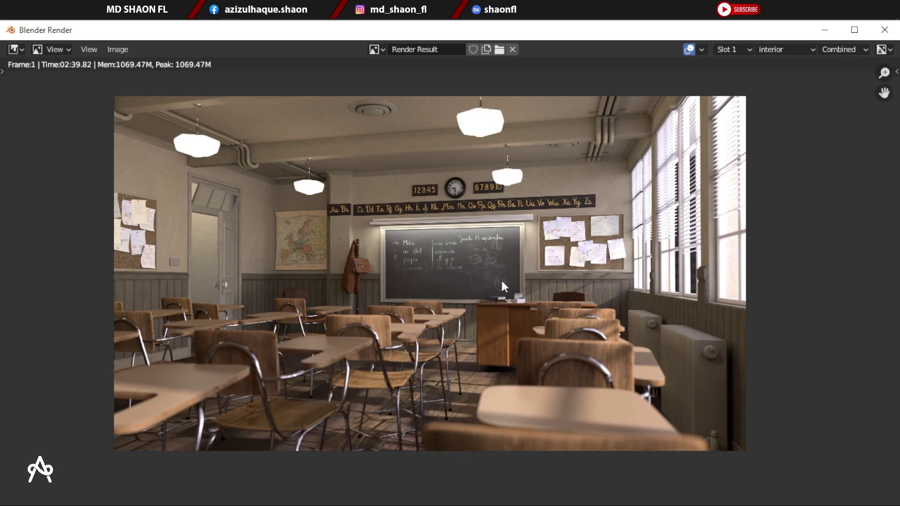
{"action": "scroll", "coordinate": [495, 274], "scroll_direction": "up", "scroll_amount": 2}
{"action": "scroll", "coordinate": [494, 276], "scroll_direction": "down", "scroll_amount": 2}
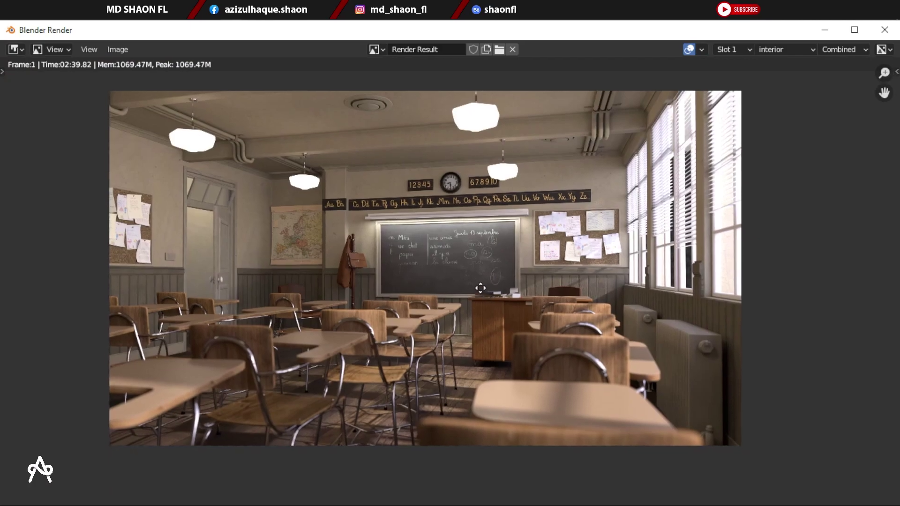
{"action": "scroll", "coordinate": [423, 323], "scroll_direction": "up", "scroll_amount": 3}
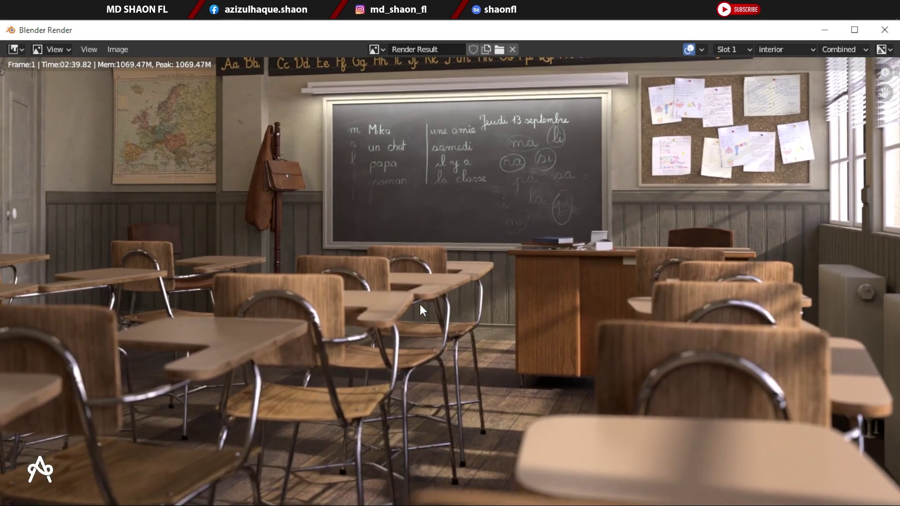
{"action": "scroll", "coordinate": [419, 306], "scroll_direction": "down", "scroll_amount": 2}
{"action": "scroll", "coordinate": [419, 305], "scroll_direction": "down", "scroll_amount": 1}
Step: Close the classroom render and select the lone-monk .blend in the benchmark folder
{"action": "left_click", "coordinate": [884, 29]}
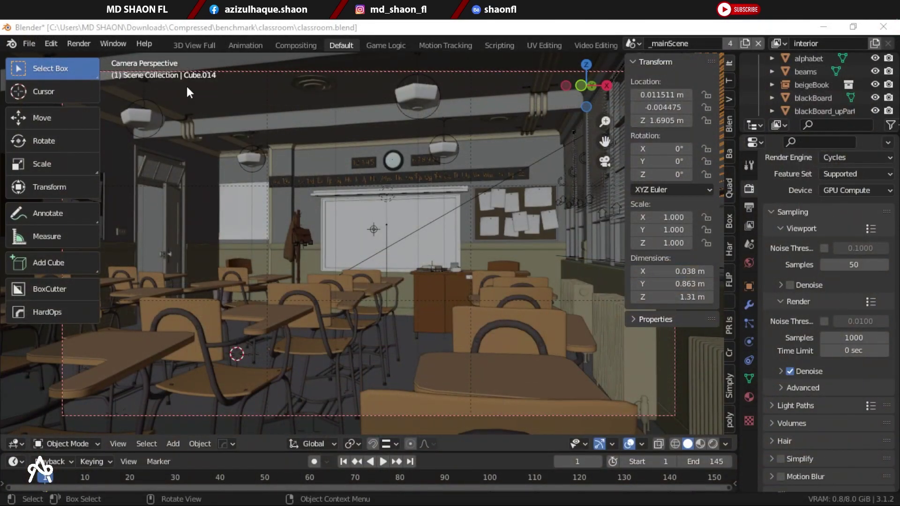
{"action": "key", "text": "alt+Tab"}
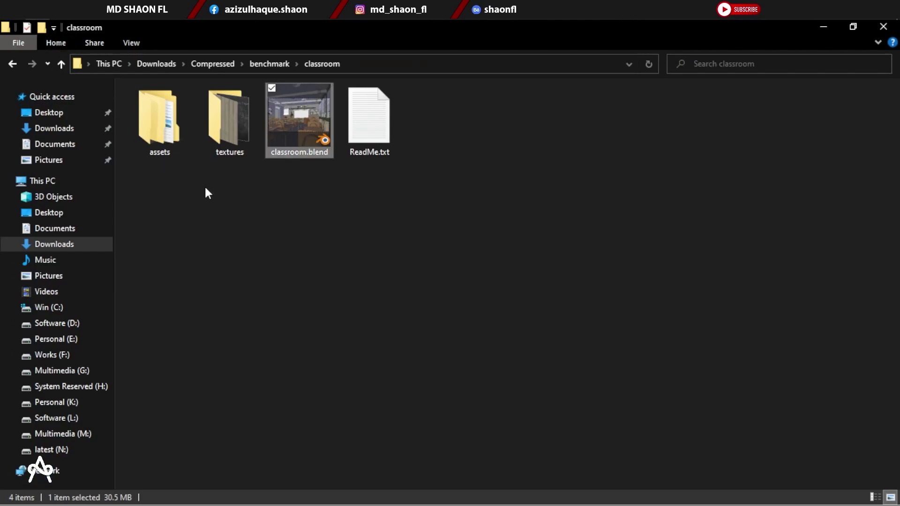
{"action": "key", "text": "alt+Up"}
{"action": "left_click", "coordinate": [361, 208]}
{"action": "left_click", "coordinate": [369, 119]}
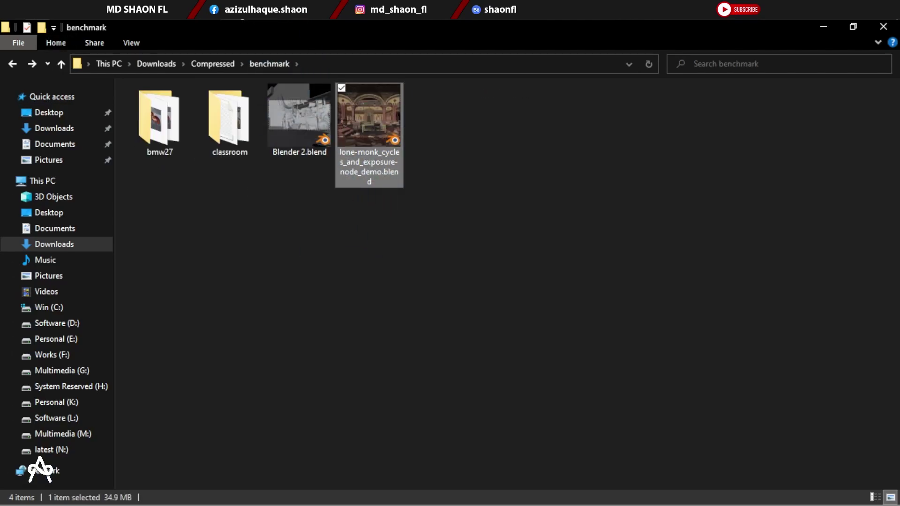
Step: Drop the lone-monk file into Blender, open it, and discard the classroom changes
{"action": "key", "text": "alt+Tab"}
{"action": "left_click_drag", "start_coordinate": [287, 115], "coordinate": [324, 193]}
{"action": "left_click", "coordinate": [324, 193]}
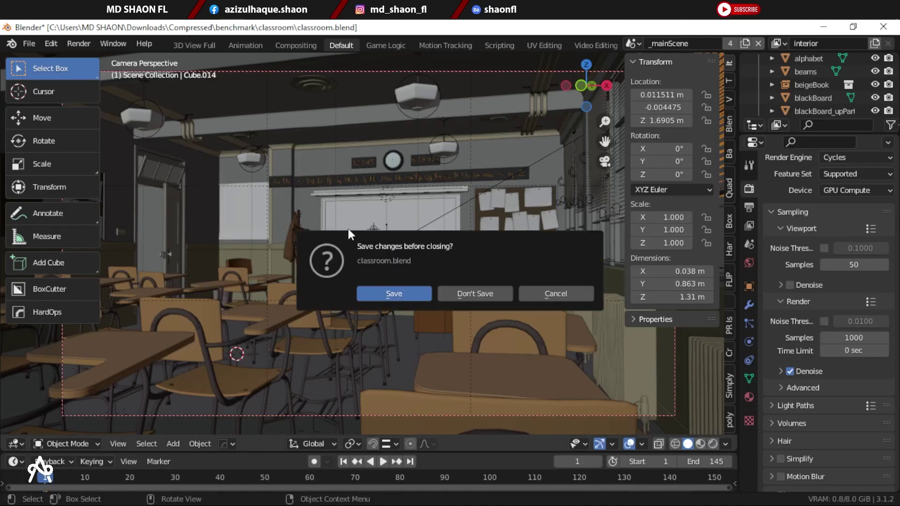
{"action": "left_click", "coordinate": [480, 294]}
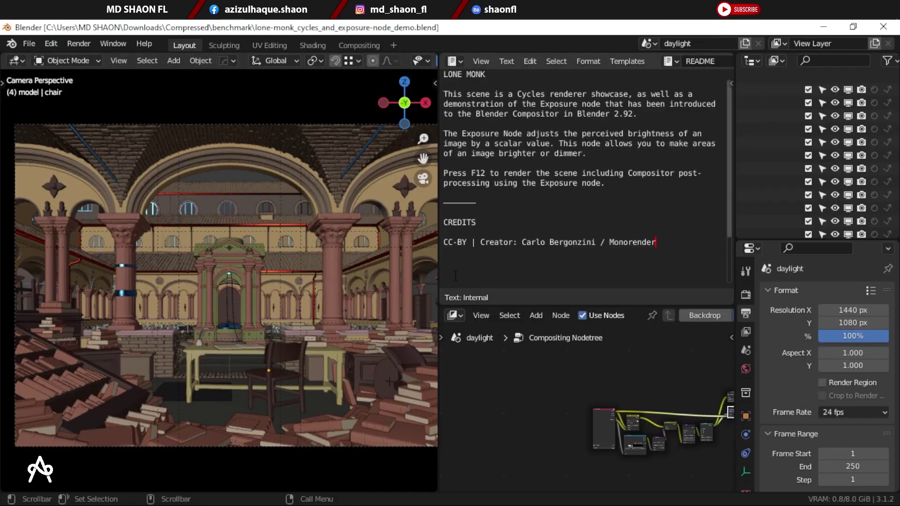
Step: Join the README and compositor areas into the 3D viewport
{"action": "right_click", "coordinate": [437, 251]}
{"action": "left_click", "coordinate": [400, 281]}
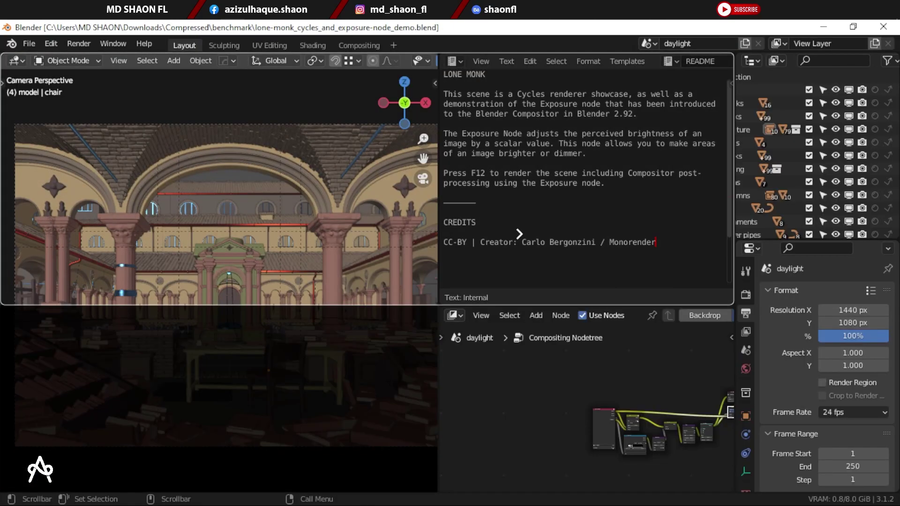
{"action": "left_click", "coordinate": [516, 234]}
{"action": "right_click", "coordinate": [425, 306]}
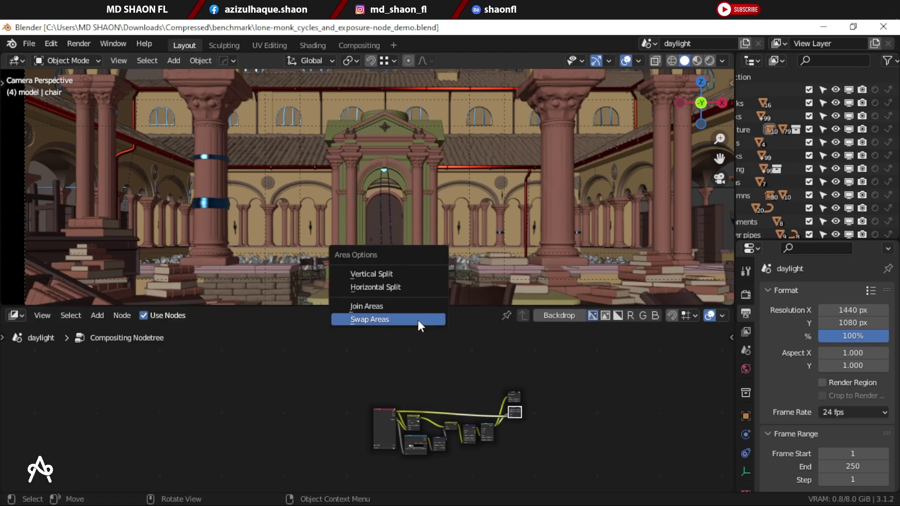
{"action": "left_click", "coordinate": [398, 305]}
{"action": "left_click", "coordinate": [383, 367]}
Step: Return to the camera view of the cloister and show the Render Properties
{"action": "middle_click_drag", "start_coordinate": [386, 339], "coordinate": [355, 350]}
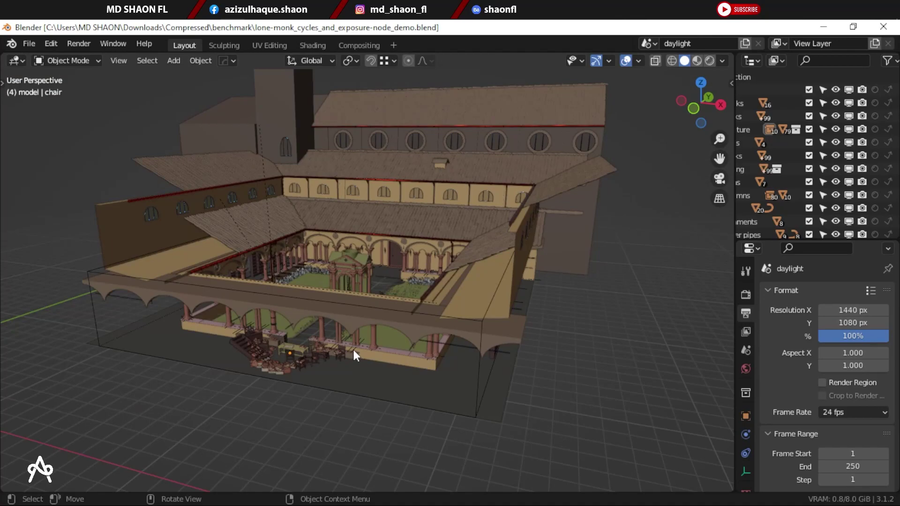
{"action": "key", "text": "KP_0"}
{"action": "scroll", "coordinate": [347, 348], "scroll_direction": "down", "scroll_amount": 1}
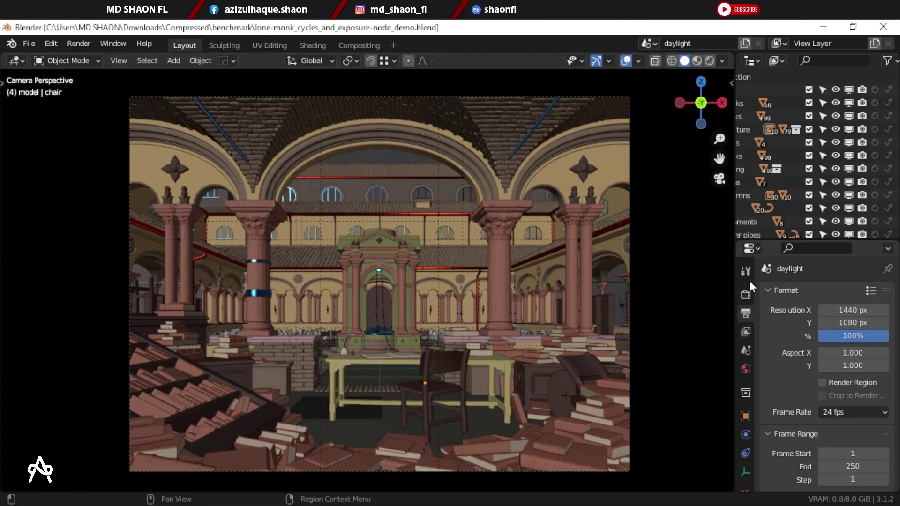
{"action": "left_click", "coordinate": [745, 294]}
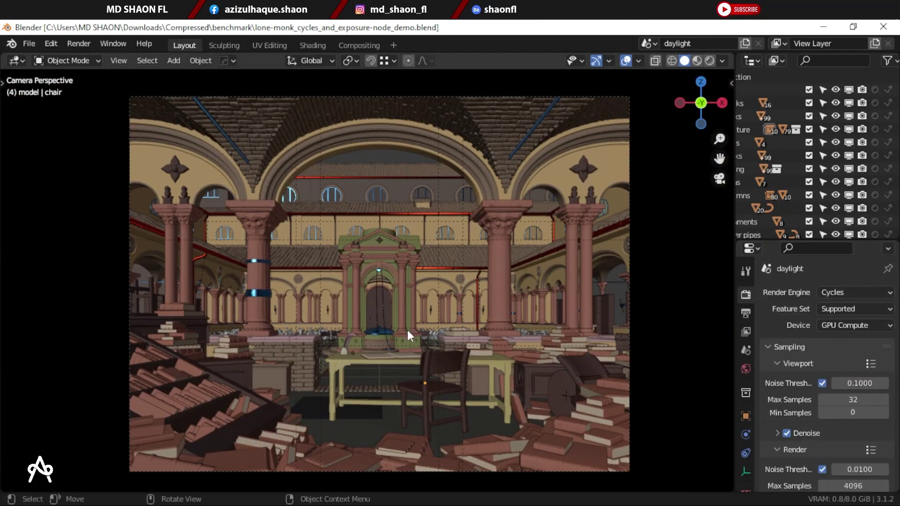
{"action": "key", "text": "z"}
{"action": "left_click", "coordinate": [397, 148]}
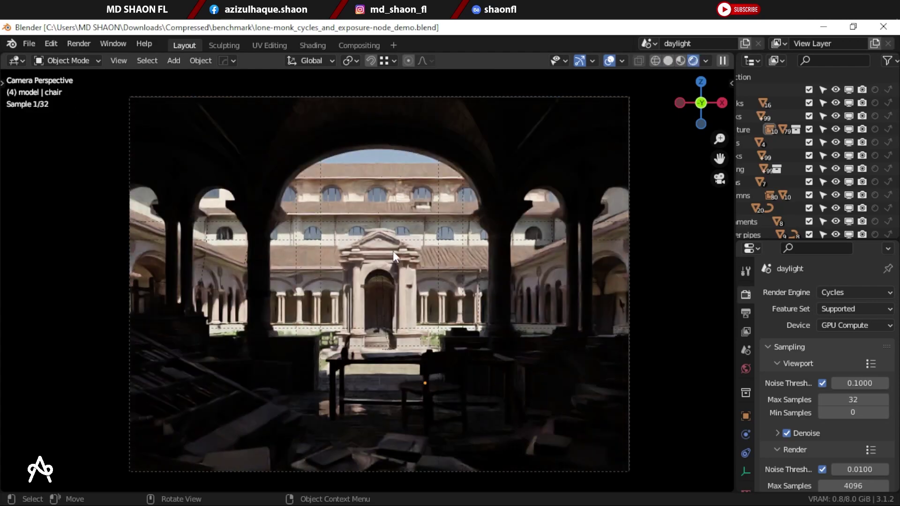
{"action": "scroll", "coordinate": [395, 323], "scroll_direction": "up", "scroll_amount": 5}
{"action": "middle_click_drag", "start_coordinate": [437, 319], "coordinate": [400, 367]}
{"action": "scroll", "coordinate": [458, 336], "scroll_direction": "down", "scroll_amount": 5}
{"action": "scroll", "coordinate": [460, 345], "scroll_direction": "up", "scroll_amount": 5}
{"action": "scroll", "coordinate": [460, 337], "scroll_direction": "down", "scroll_amount": 2}
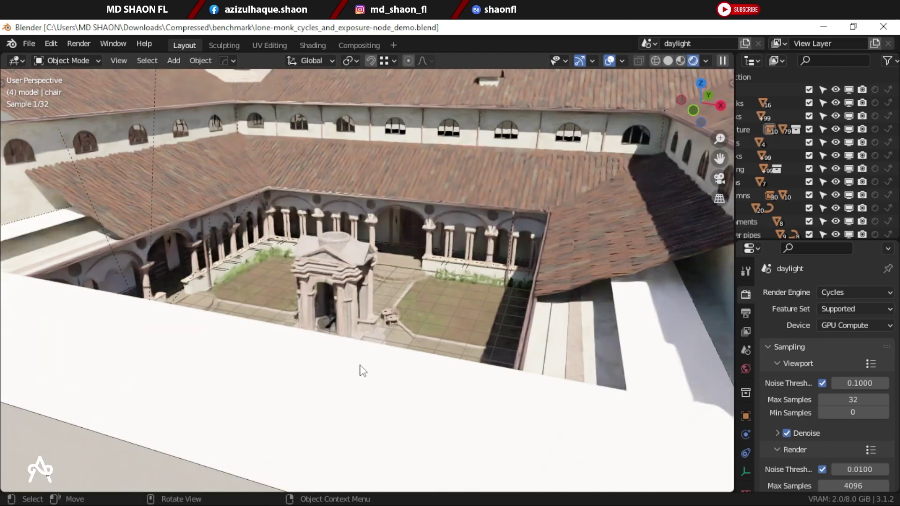
{"action": "scroll", "coordinate": [341, 368], "scroll_direction": "up", "scroll_amount": 3}
{"action": "mouse_move", "coordinate": [337, 357]}
{"action": "middle_mouse_down"}
{"action": "mouse_move", "coordinate": [345, 319]}
{"action": "mouse_move", "coordinate": [350, 354]}
{"action": "middle_mouse_up"}
{"action": "scroll", "coordinate": [345, 319], "scroll_direction": "up", "scroll_amount": 5}
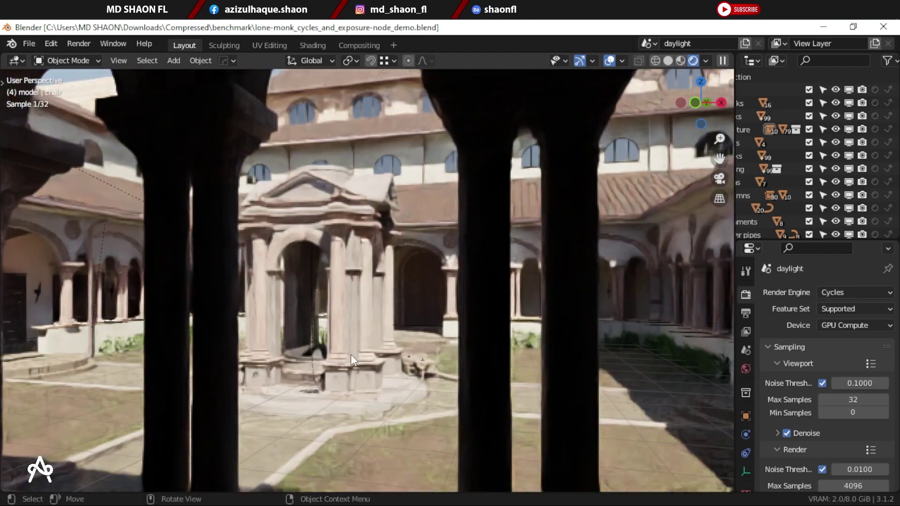
{"action": "scroll", "coordinate": [350, 354], "scroll_direction": "up", "scroll_amount": 5}
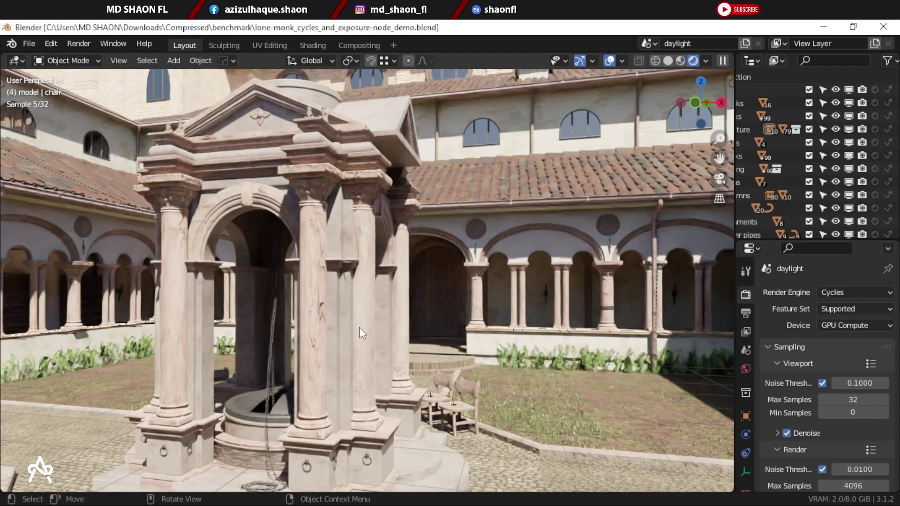
{"action": "middle_click_drag", "start_coordinate": [273, 336], "coordinate": [359, 350]}
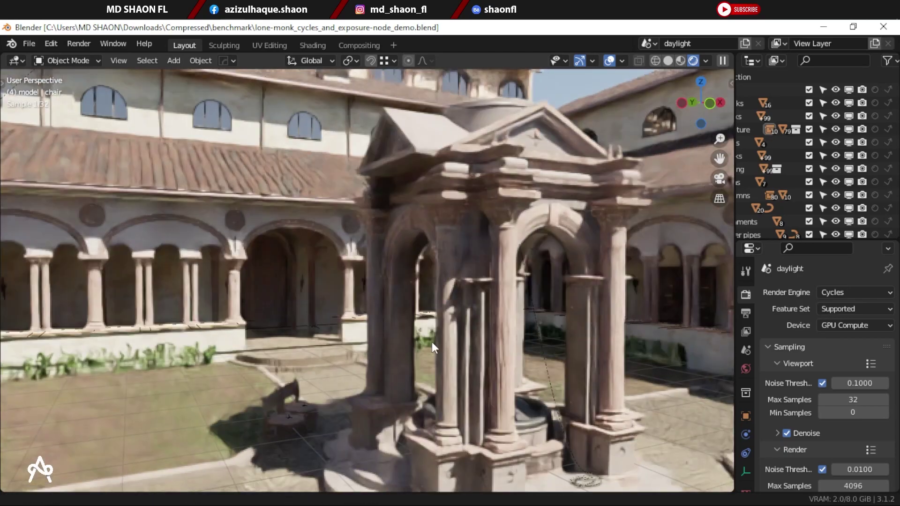
{"action": "middle_click_drag", "start_coordinate": [431, 341], "coordinate": [326, 330]}
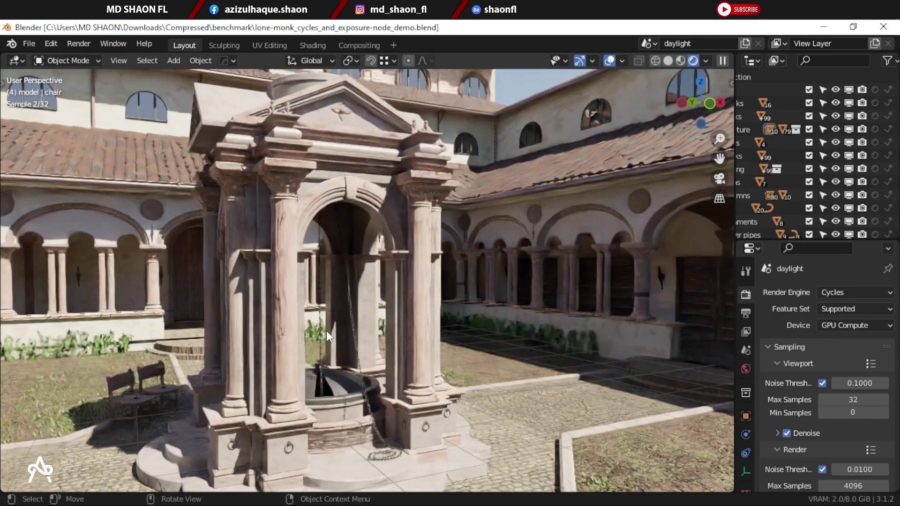
{"action": "scroll", "coordinate": [326, 330], "scroll_direction": "down", "scroll_amount": 3}
{"action": "middle_click_drag", "start_coordinate": [325, 330], "coordinate": [299, 308]}
{"action": "scroll", "coordinate": [289, 316], "scroll_direction": "down", "scroll_amount": 4}
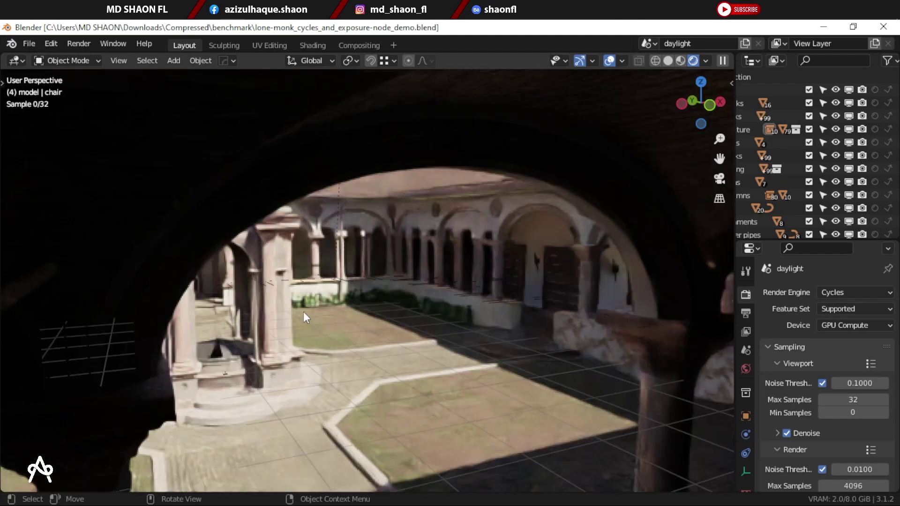
{"action": "key", "text": "KP_0"}
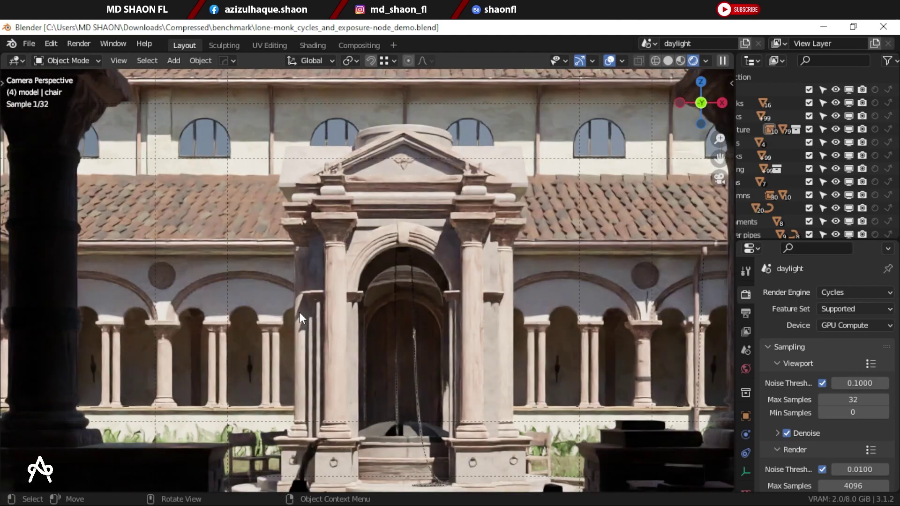
{"action": "key", "text": "z"}
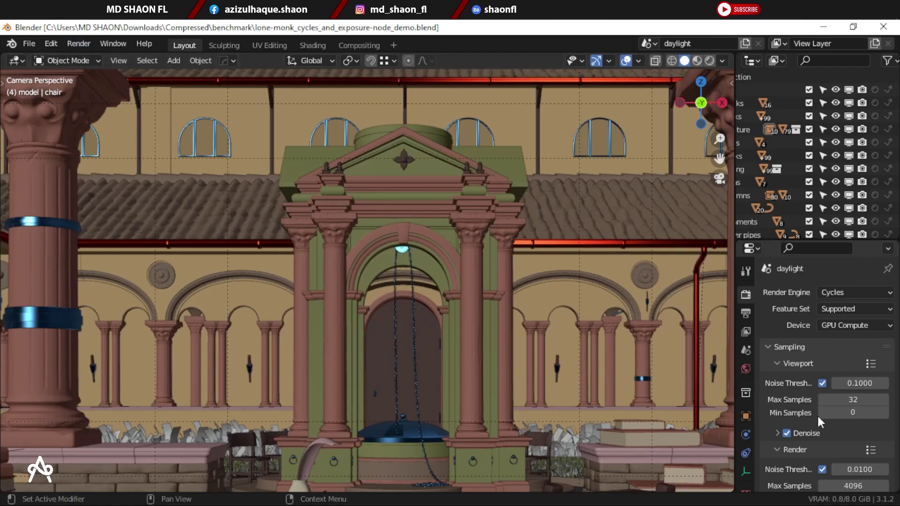
Step: Check the sample settings and render the lone-monk camera view as an image
{"action": "scroll", "coordinate": [825, 365], "scroll_direction": "down", "scroll_amount": 4}
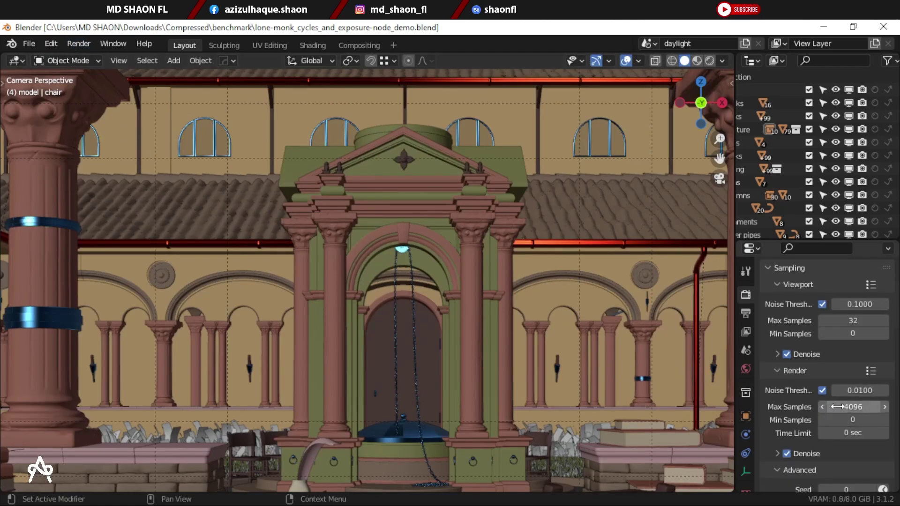
{"action": "left_click", "coordinate": [73, 43]}
{"action": "left_click", "coordinate": [88, 55]}
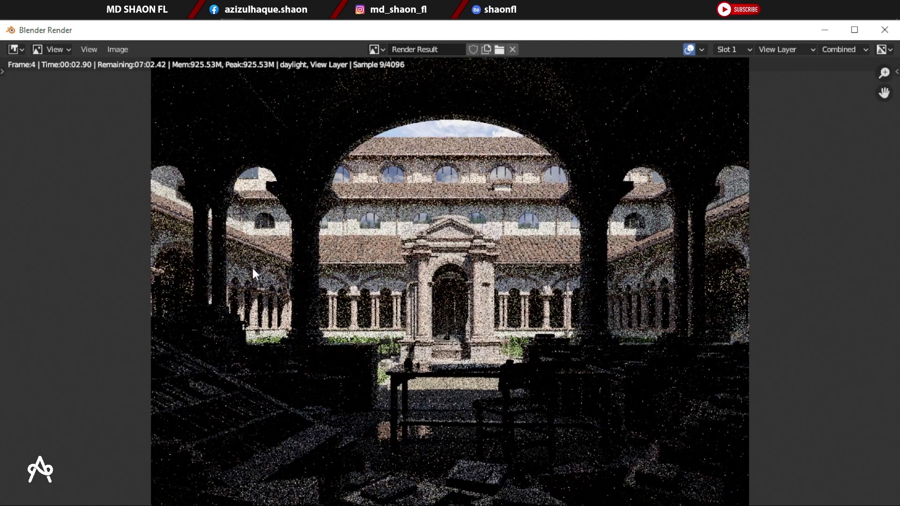
Step: Watch the render reach about sample 208 of 4096, then cancel it with Esc
{"action": "scroll", "coordinate": [251, 266], "scroll_direction": "down", "scroll_amount": 2}
{"action": "scroll", "coordinate": [228, 223], "scroll_direction": "up", "scroll_amount": 1}
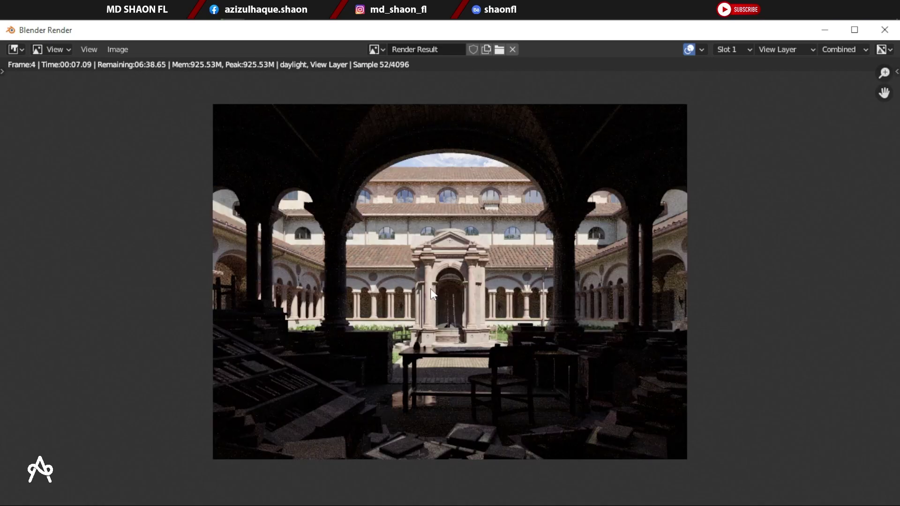
{"action": "scroll", "coordinate": [452, 300], "scroll_direction": "up", "scroll_amount": 3}
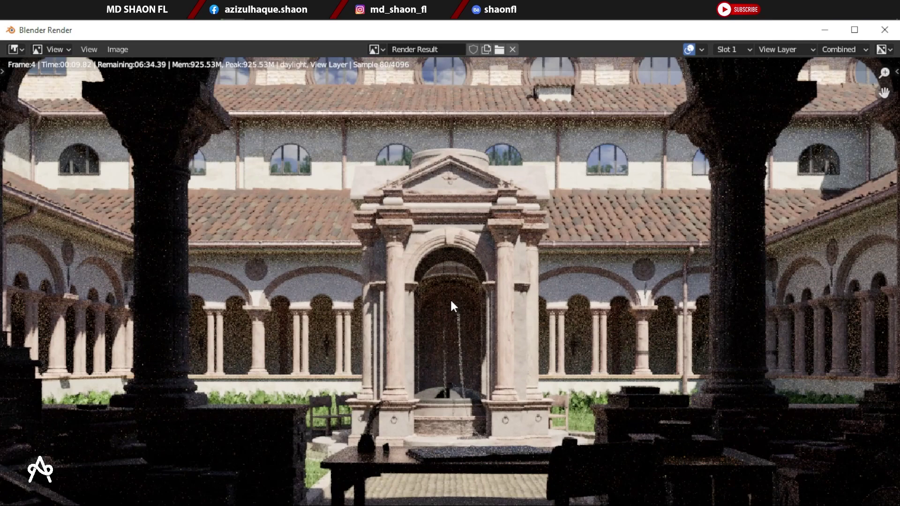
{"action": "scroll", "coordinate": [450, 302], "scroll_direction": "down", "scroll_amount": 2}
{"action": "scroll", "coordinate": [450, 301], "scroll_direction": "up", "scroll_amount": 2}
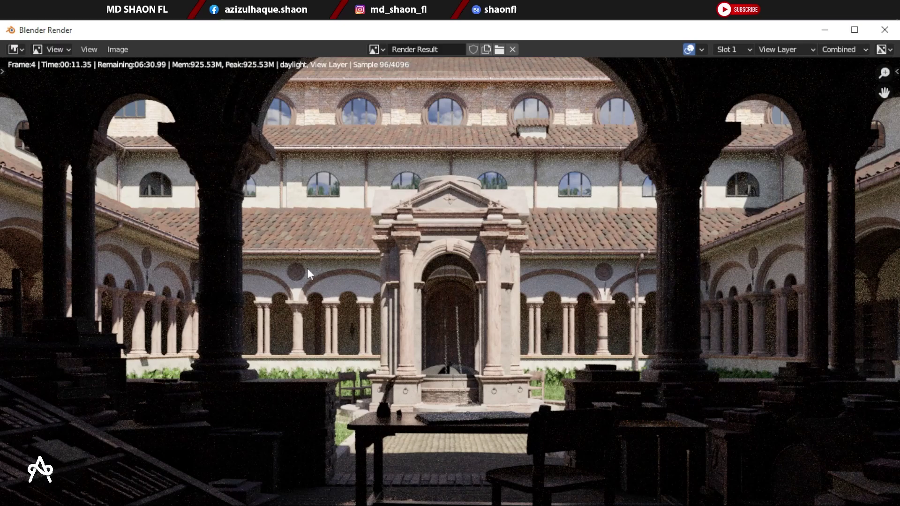
{"action": "scroll", "coordinate": [360, 277], "scroll_direction": "down", "scroll_amount": 3}
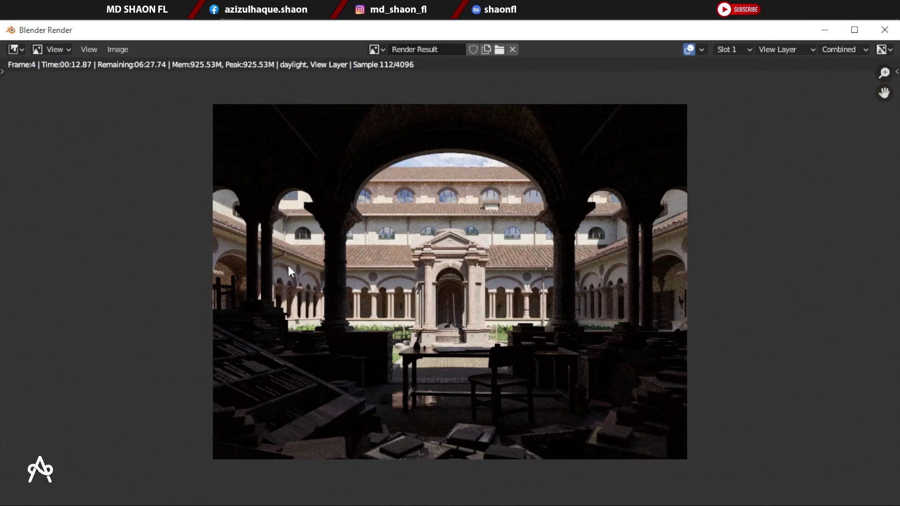
{"action": "scroll", "coordinate": [289, 266], "scroll_direction": "up", "scroll_amount": 3}
{"action": "scroll", "coordinate": [300, 271], "scroll_direction": "down", "scroll_amount": 2}
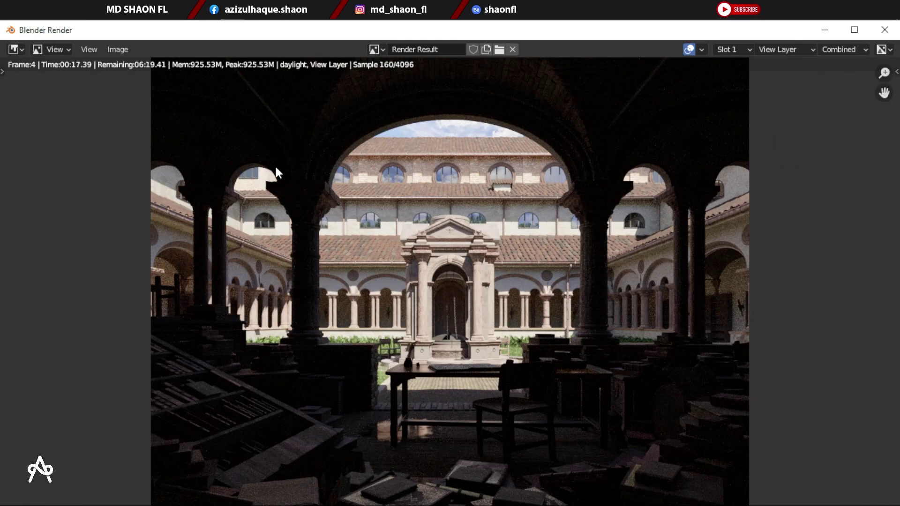
{"action": "scroll", "coordinate": [487, 341], "scroll_direction": "up", "scroll_amount": 1}
{"action": "scroll", "coordinate": [468, 305], "scroll_direction": "down", "scroll_amount": 1}
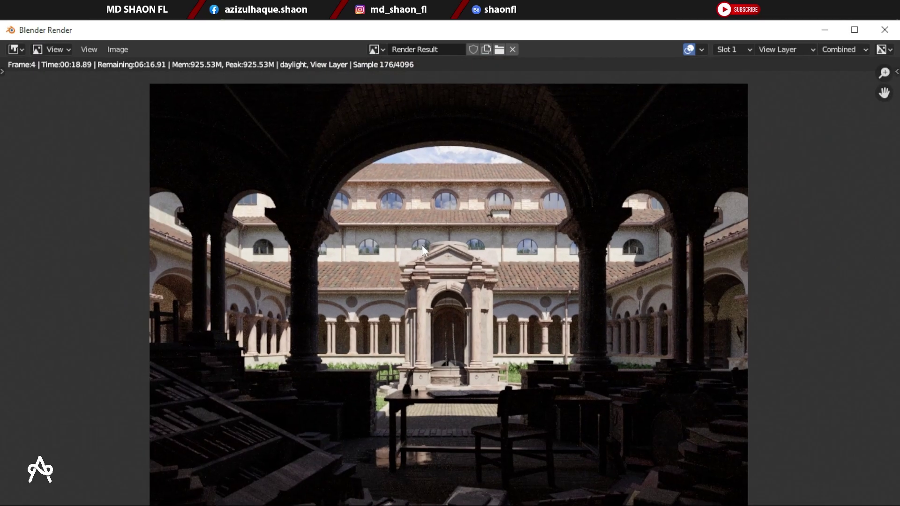
{"action": "scroll", "coordinate": [516, 260], "scroll_direction": "up", "scroll_amount": 3}
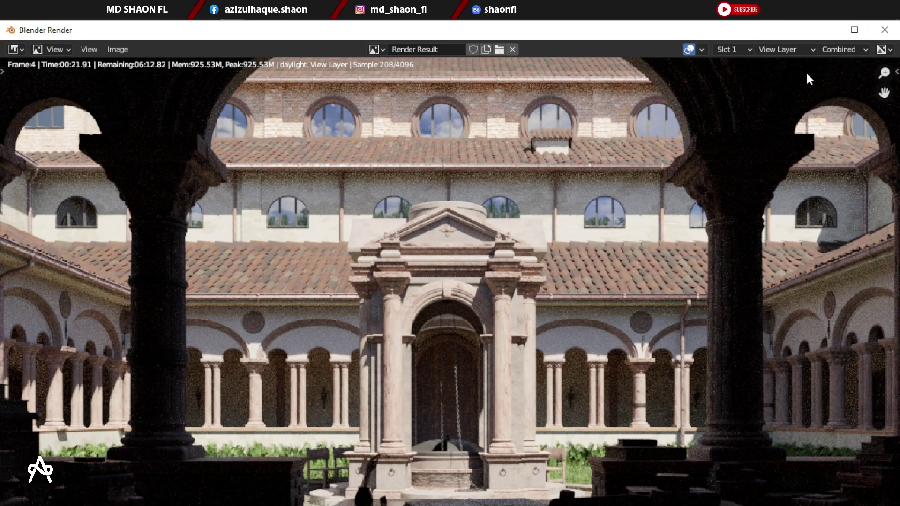
{"action": "key", "text": "Escape"}
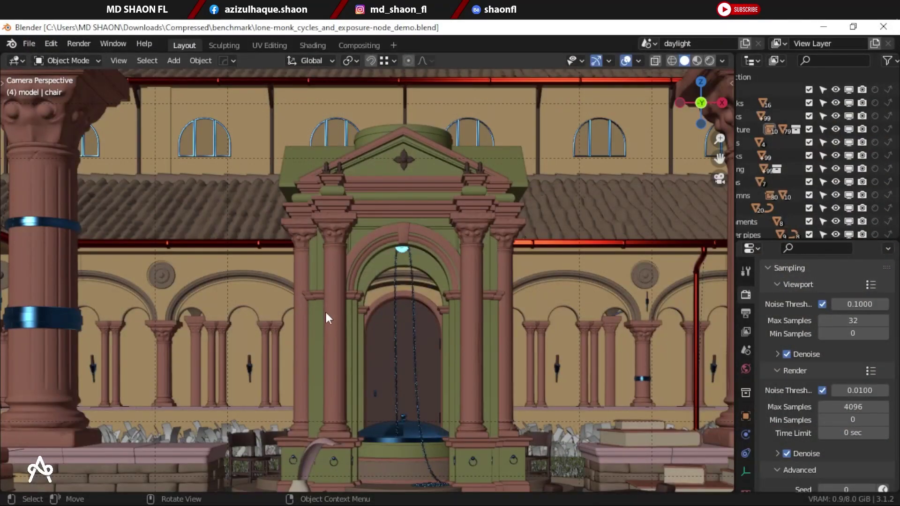
Step: Drop Blender 2.blend from the benchmark folder into Blender and open it
{"action": "scroll", "coordinate": [324, 310], "scroll_direction": "down", "scroll_amount": 2}
{"action": "key", "text": "alt+Tab"}
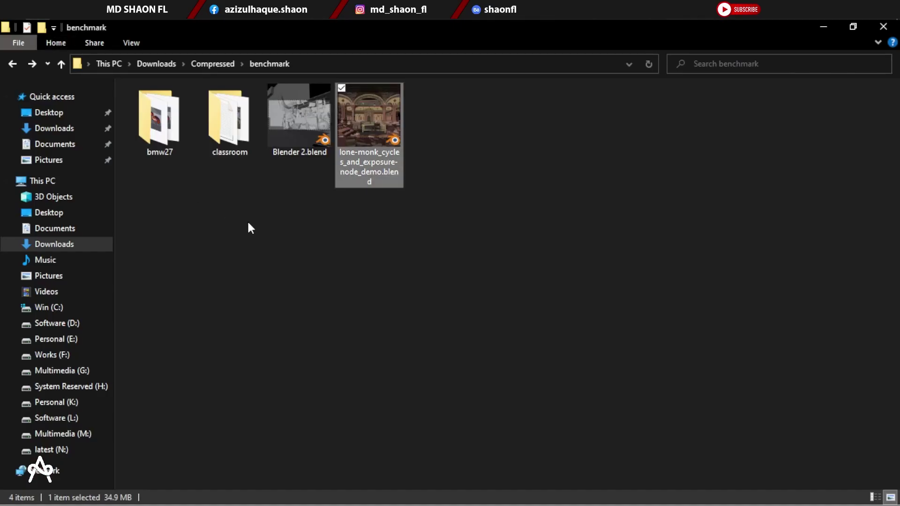
{"action": "left_click_drag", "start_coordinate": [298, 155], "coordinate": [238, 19]}
{"action": "key", "text": "alt+Tab"}
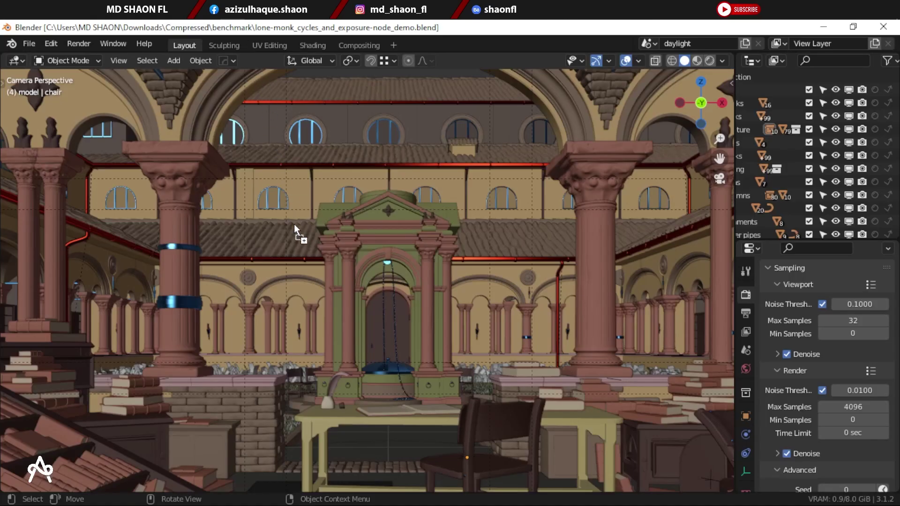
{"action": "left_click_drag", "start_coordinate": [294, 224], "coordinate": [290, 224]}
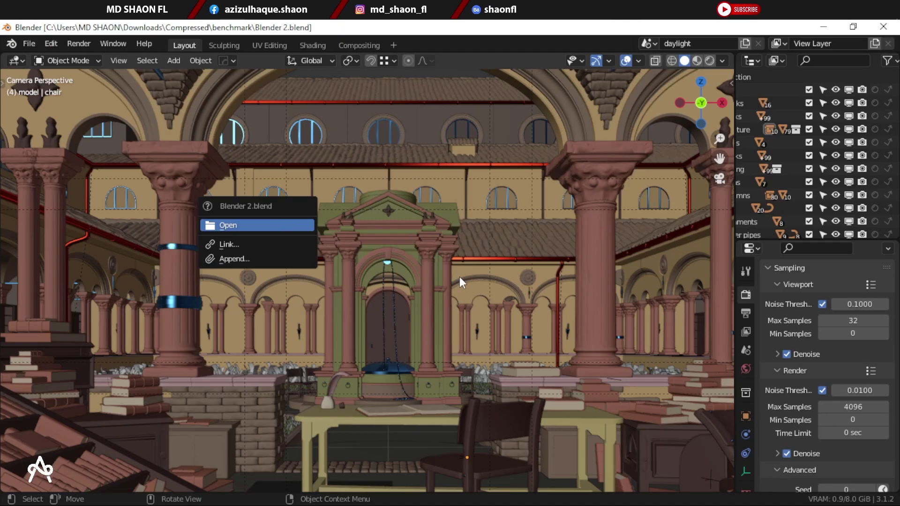
{"action": "key", "text": "Return"}
Step: Orbit and zoom around the junk-shop workshop scene
{"action": "scroll", "coordinate": [437, 297], "scroll_direction": "down", "scroll_amount": 6}
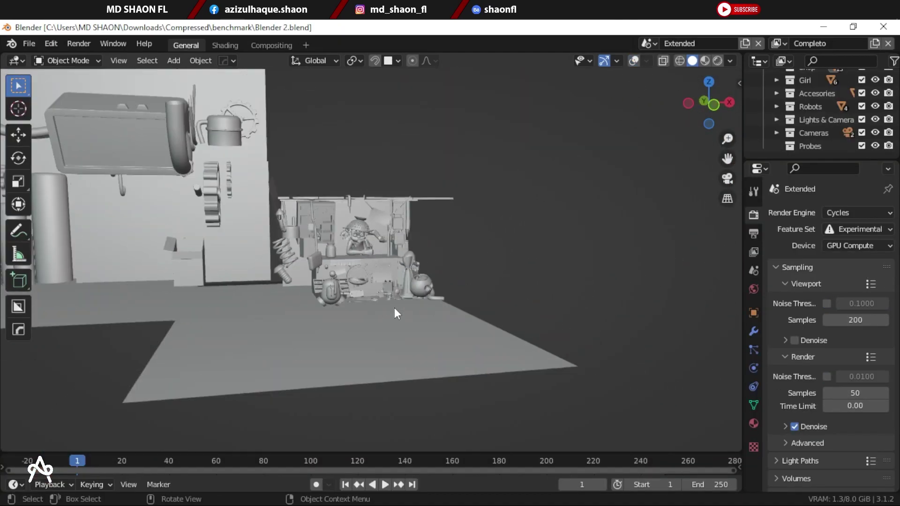
{"action": "middle_click_drag", "start_coordinate": [394, 307], "coordinate": [307, 289]}
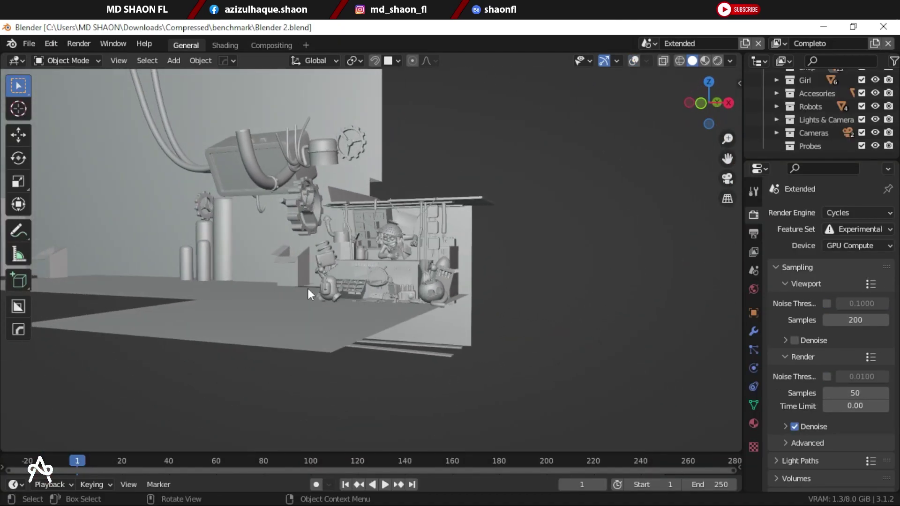
{"action": "scroll", "coordinate": [308, 288], "scroll_direction": "up", "scroll_amount": 3}
{"action": "scroll", "coordinate": [429, 308], "scroll_direction": "up", "scroll_amount": 3}
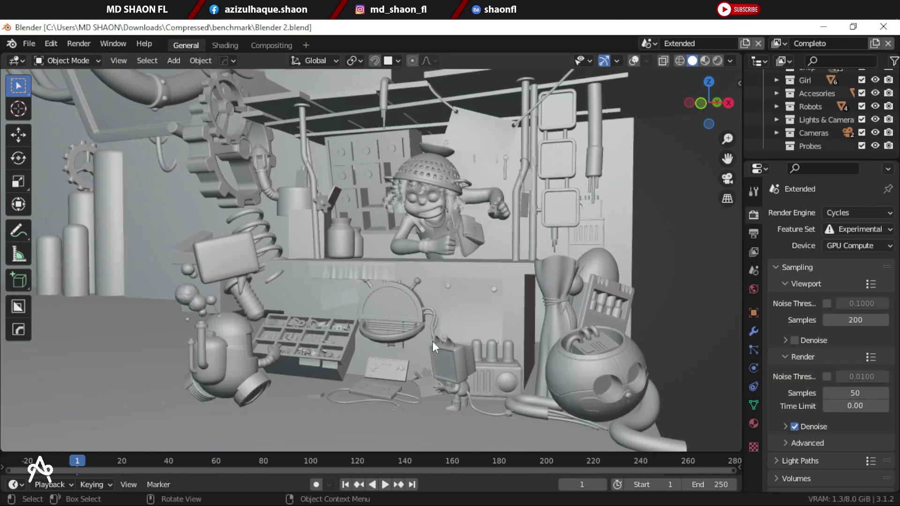
{"action": "key", "text": "z"}
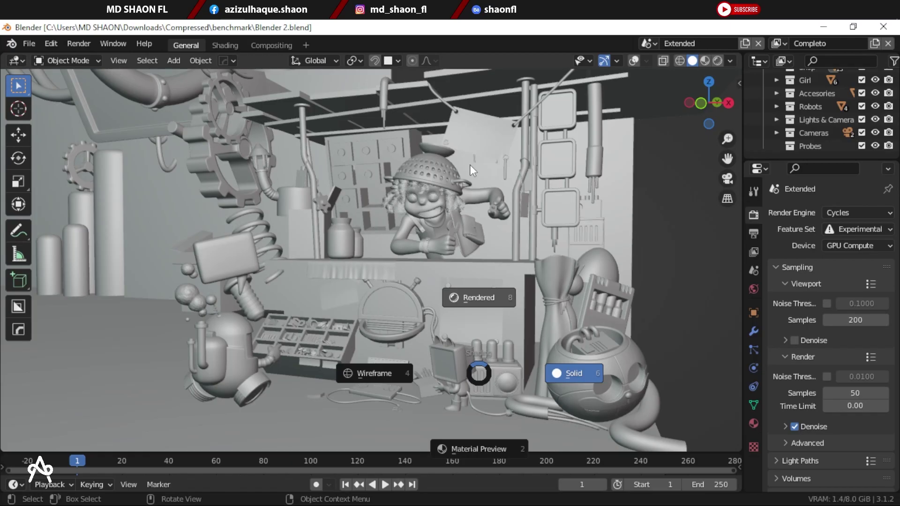
Step: Switch the viewport to Cycles rendered shading and orbit around the girl
{"action": "left_click", "coordinate": [470, 165]}
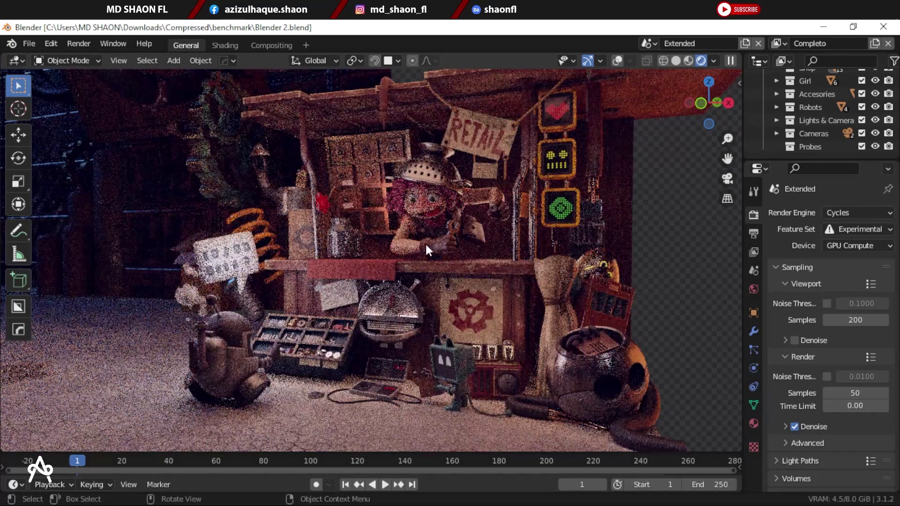
{"action": "scroll", "coordinate": [425, 242], "scroll_direction": "up", "scroll_amount": 4}
{"action": "middle_click_drag", "start_coordinate": [433, 243], "coordinate": [541, 307]}
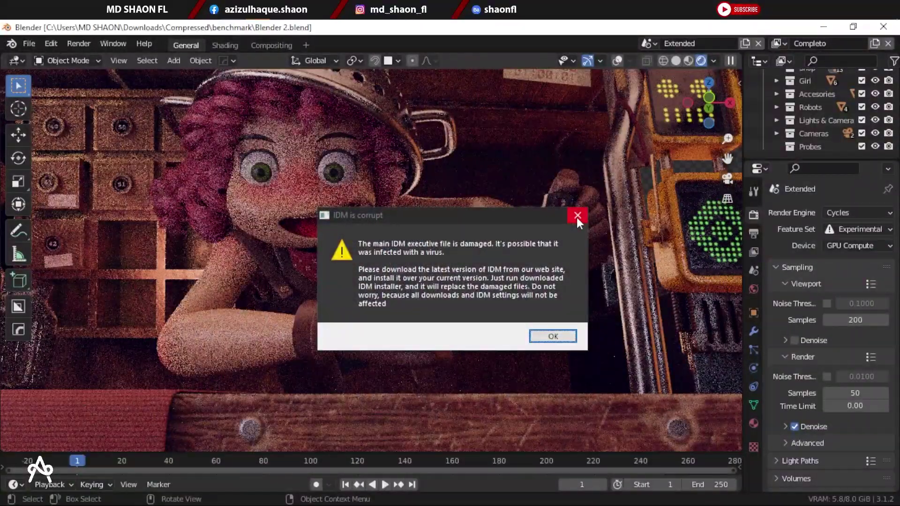
Step: Dismiss the IDM error and download page, then enable viewport denoising
{"action": "left_click", "coordinate": [576, 215]}
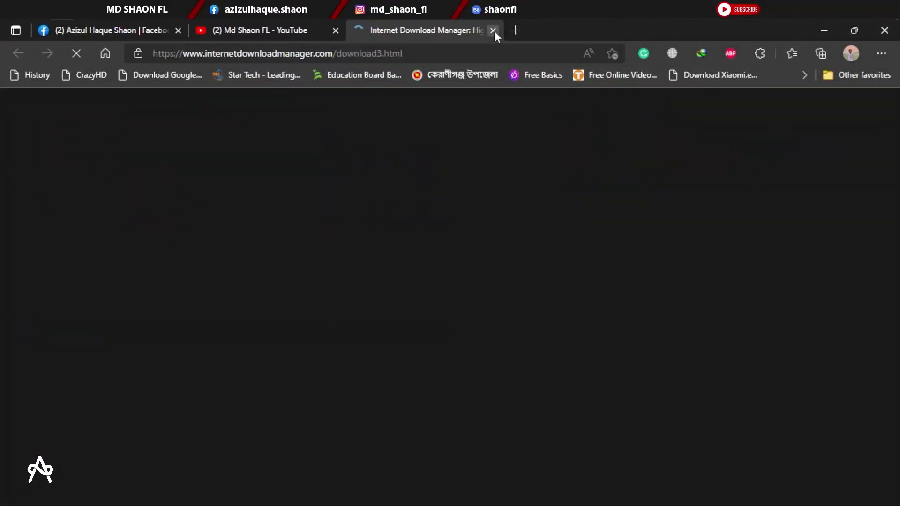
{"action": "left_click", "coordinate": [493, 30]}
{"action": "left_click", "coordinate": [823, 32]}
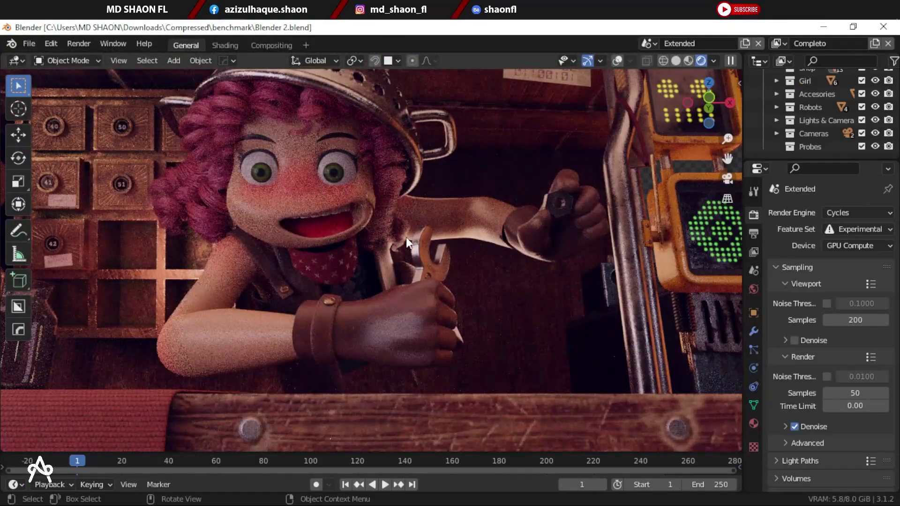
{"action": "middle_click_drag", "start_coordinate": [406, 237], "coordinate": [362, 248]}
{"action": "left_click", "coordinate": [794, 340]}
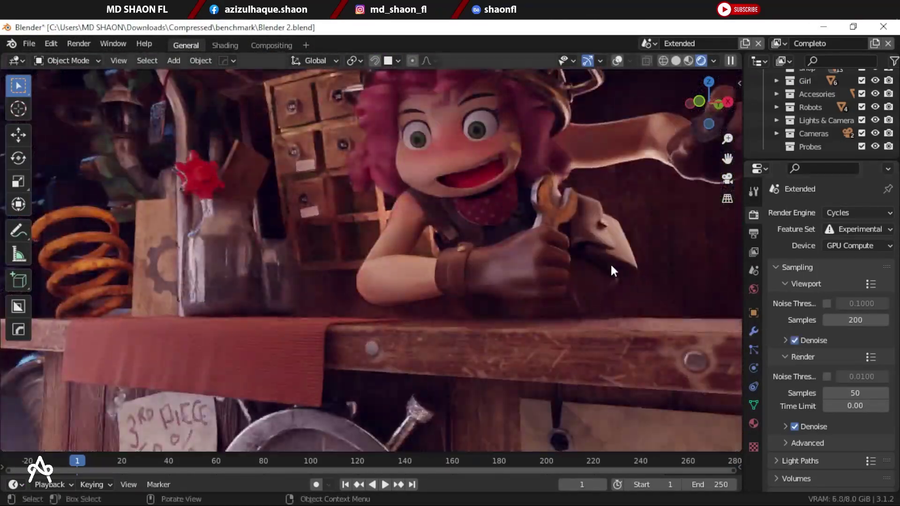
Step: Orbit and zoom to close-ups of the girl, table, robot and gauge, toggling overlays
{"action": "middle_click_drag", "start_coordinate": [610, 263], "coordinate": [454, 198], "text": "shift"}
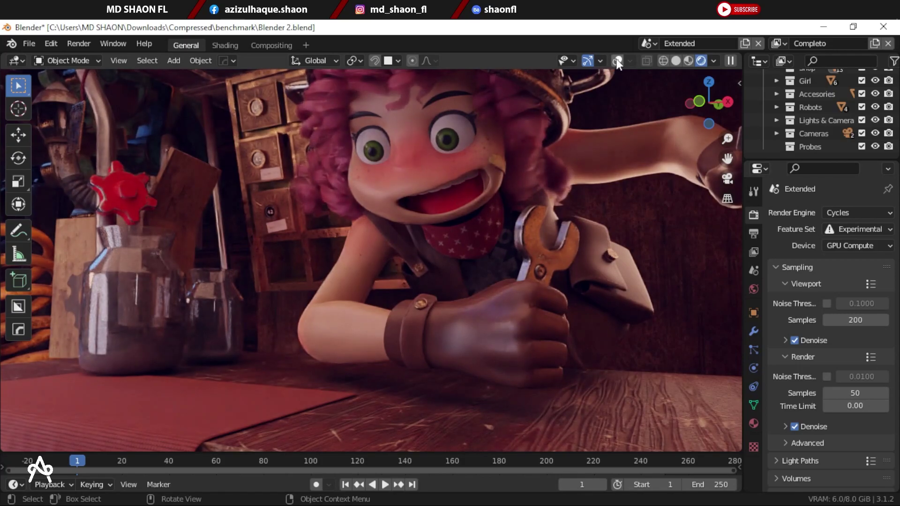
{"action": "key", "text": "shift+alt+z"}
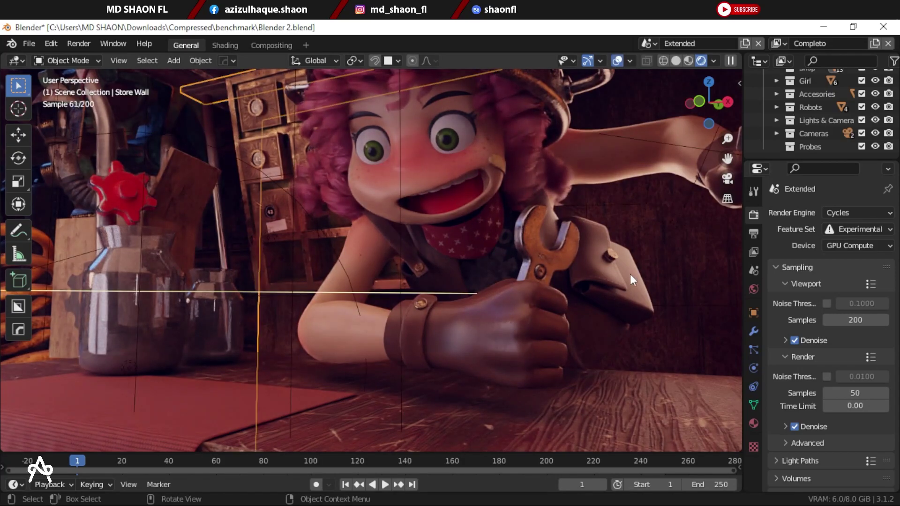
{"action": "middle_click_drag", "start_coordinate": [629, 274], "coordinate": [456, 329]}
{"action": "middle_click_drag", "start_coordinate": [428, 360], "coordinate": [485, 221]}
{"action": "left_click", "coordinate": [619, 61]}
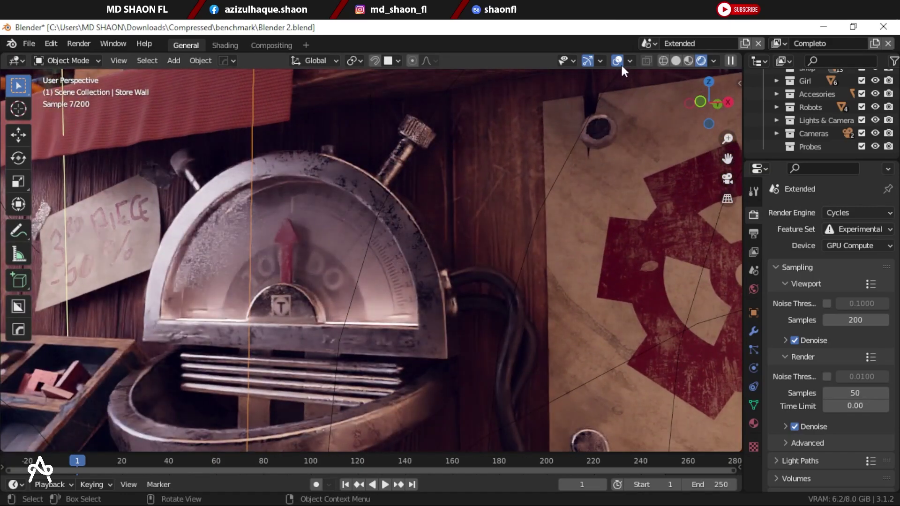
{"action": "middle_click_drag", "start_coordinate": [496, 172], "coordinate": [388, 255]}
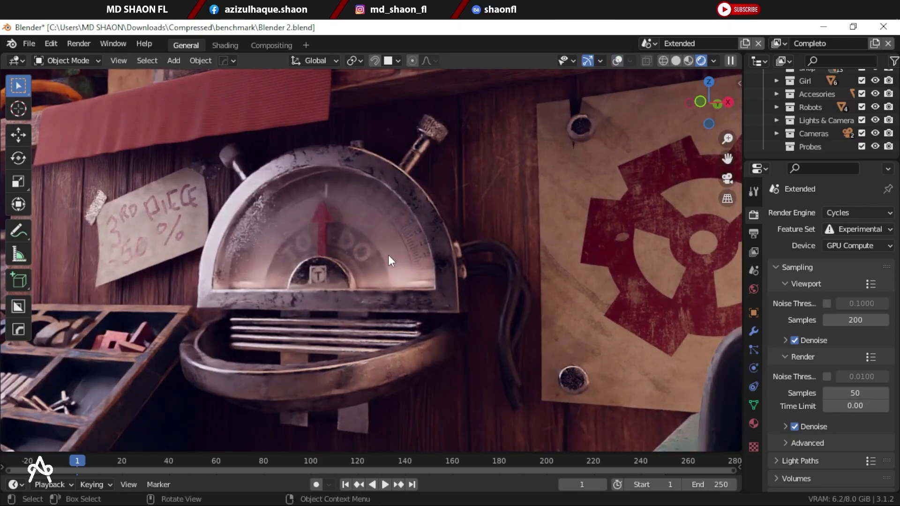
{"action": "middle_click_drag", "start_coordinate": [605, 295], "coordinate": [385, 329]}
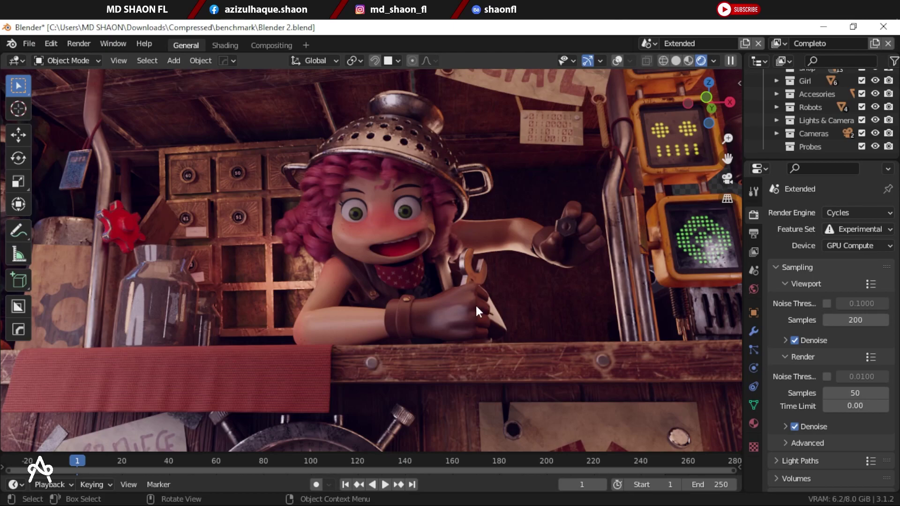
{"action": "left_click", "coordinate": [824, 29]}
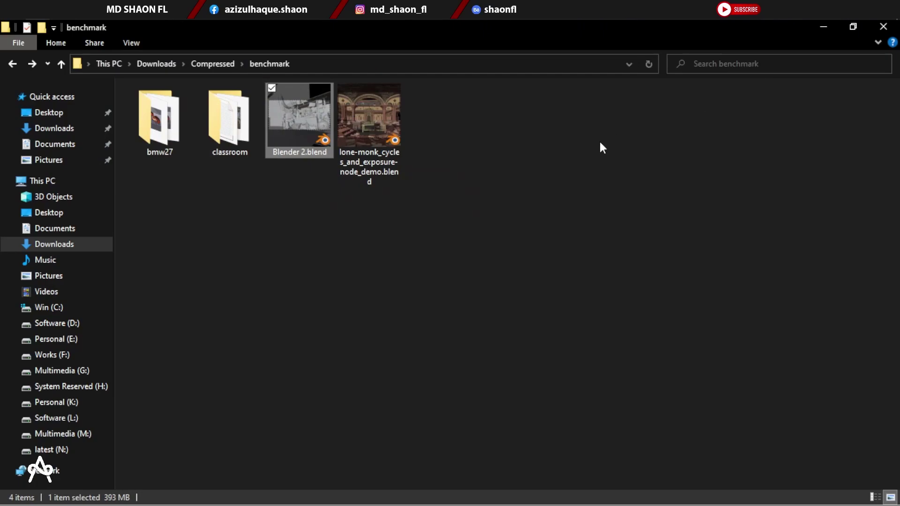
{"action": "left_click", "coordinate": [823, 27]}
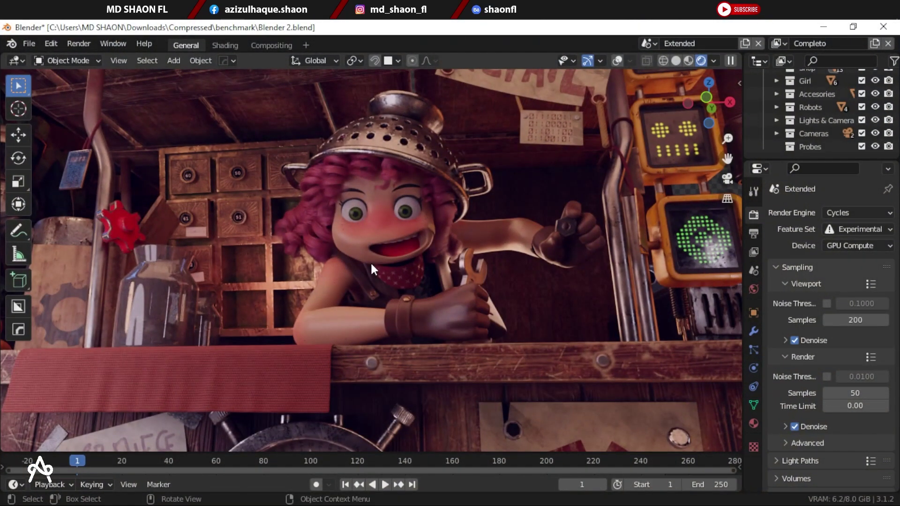
{"action": "scroll", "coordinate": [372, 268], "scroll_direction": "up", "scroll_amount": 2}
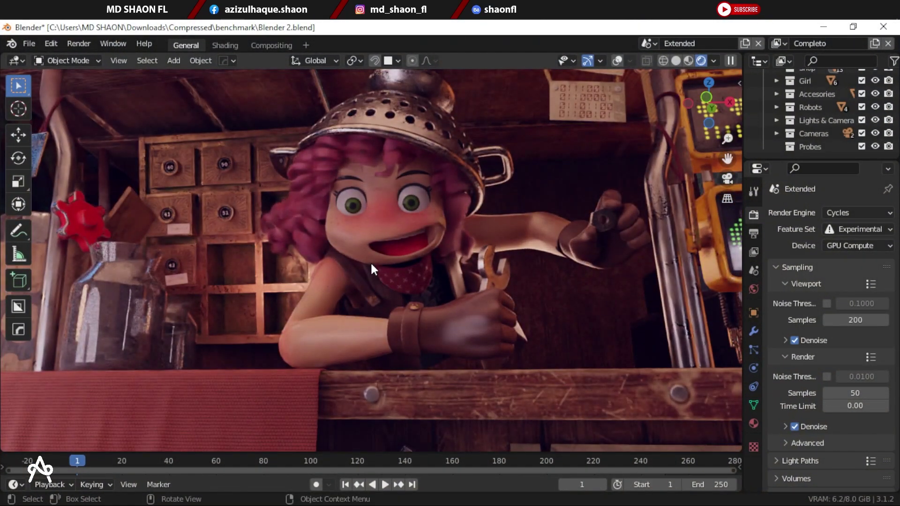
{"action": "scroll", "coordinate": [370, 262], "scroll_direction": "down", "scroll_amount": 3}
{"action": "mouse_move", "coordinate": [370, 261]}
{"action": "middle_mouse_down"}
{"action": "mouse_move", "coordinate": [305, 289]}
{"action": "mouse_move", "coordinate": [384, 294]}
{"action": "mouse_move", "coordinate": [392, 277]}
{"action": "mouse_move", "coordinate": [378, 281]}
{"action": "mouse_move", "coordinate": [375, 269]}
{"action": "middle_mouse_up"}
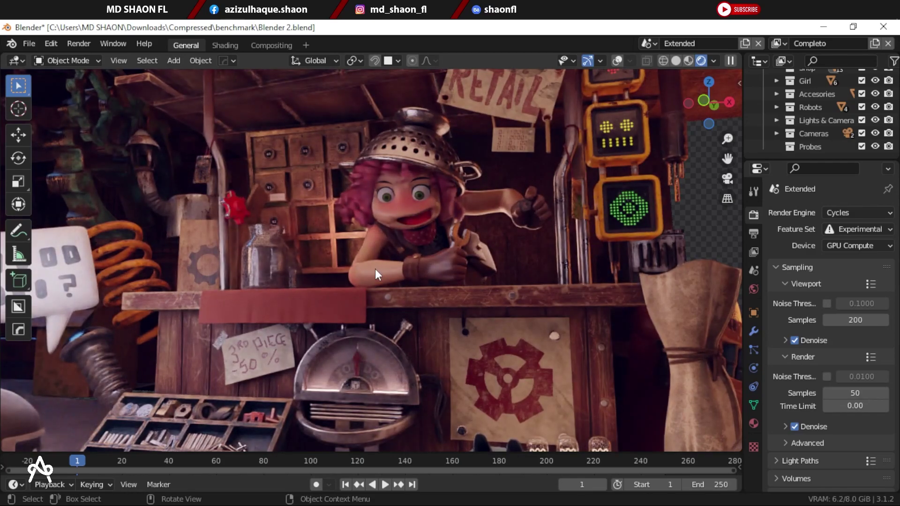
{"action": "scroll", "coordinate": [375, 269], "scroll_direction": "down", "scroll_amount": 2}
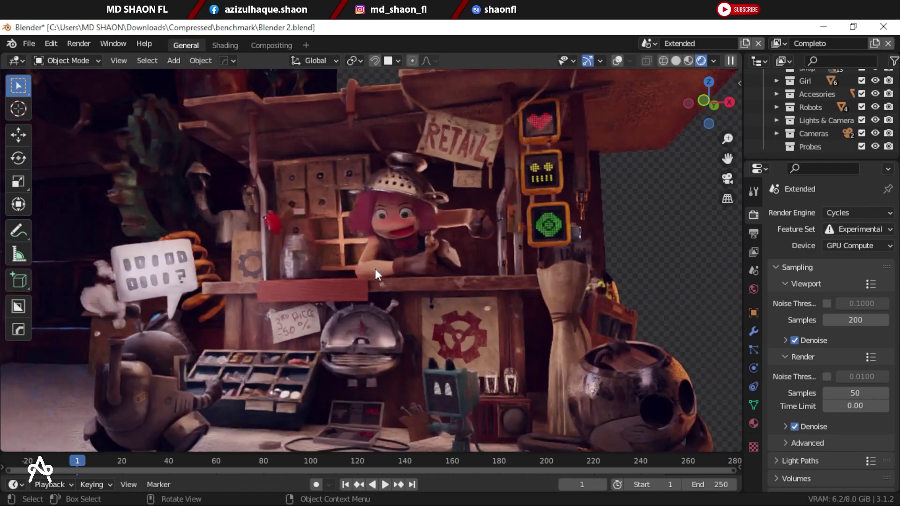
{"action": "scroll", "coordinate": [375, 268], "scroll_direction": "up", "scroll_amount": 4}
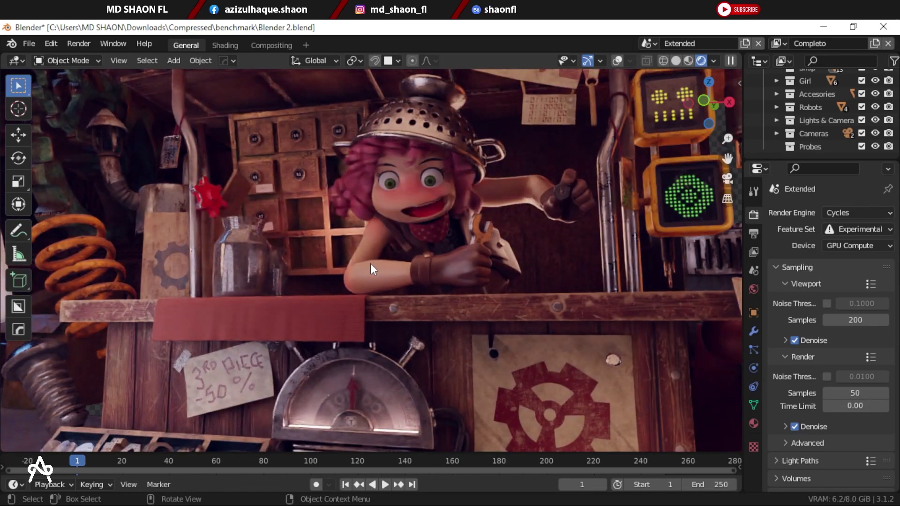
{"action": "middle_click_drag", "start_coordinate": [370, 264], "coordinate": [367, 252]}
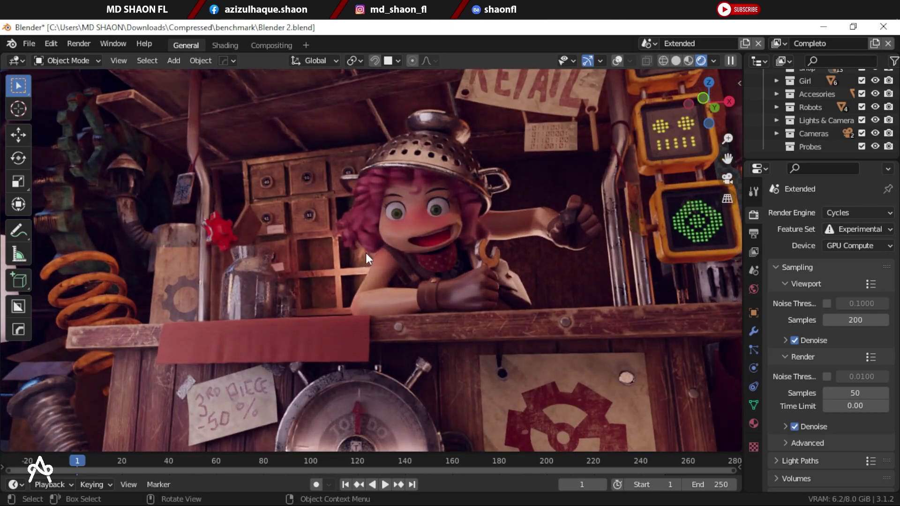
{"action": "scroll", "coordinate": [365, 252], "scroll_direction": "up", "scroll_amount": 2}
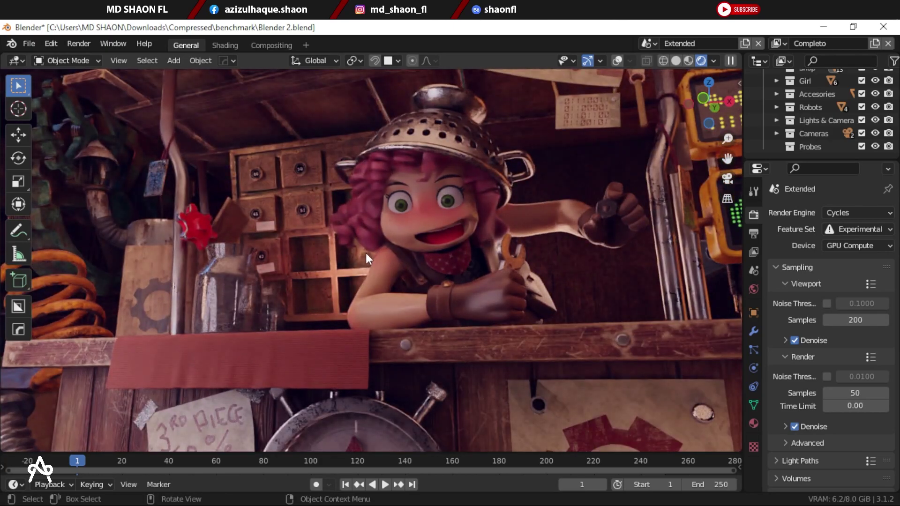
{"action": "scroll", "coordinate": [361, 254], "scroll_direction": "down", "scroll_amount": 2}
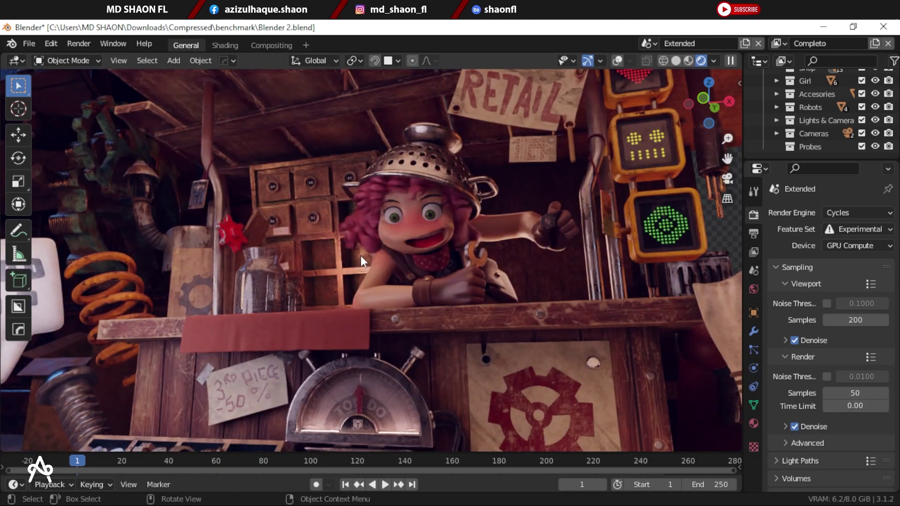
{"action": "scroll", "coordinate": [299, 278], "scroll_direction": "up", "scroll_amount": 1}
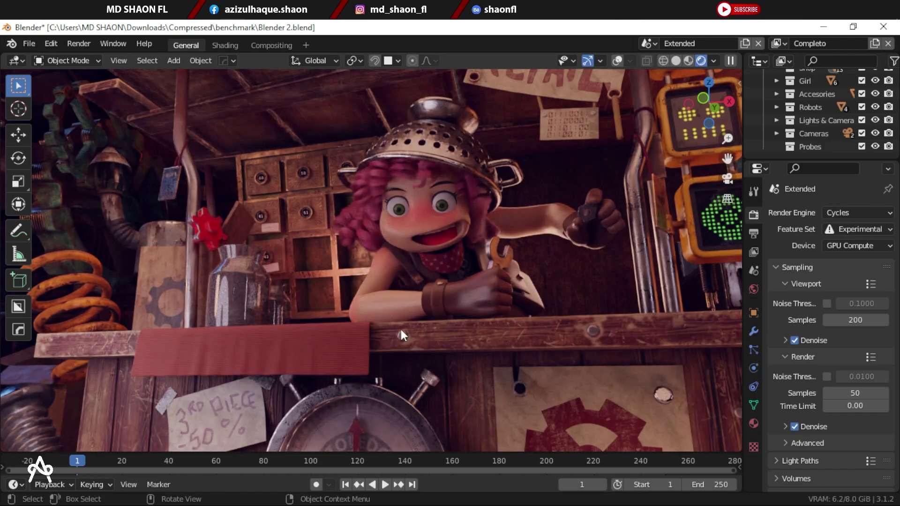
{"action": "scroll", "coordinate": [401, 327], "scroll_direction": "down", "scroll_amount": 1}
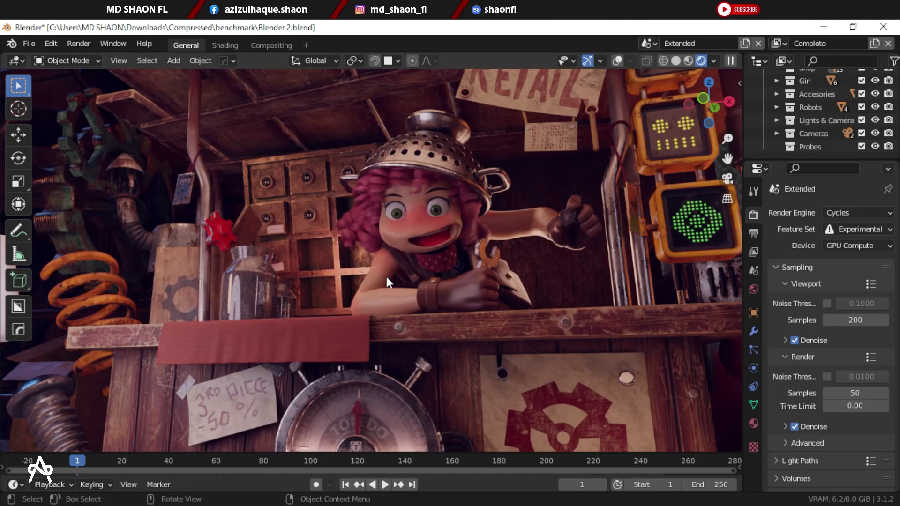
{"action": "scroll", "coordinate": [443, 268], "scroll_direction": "down", "scroll_amount": 1}
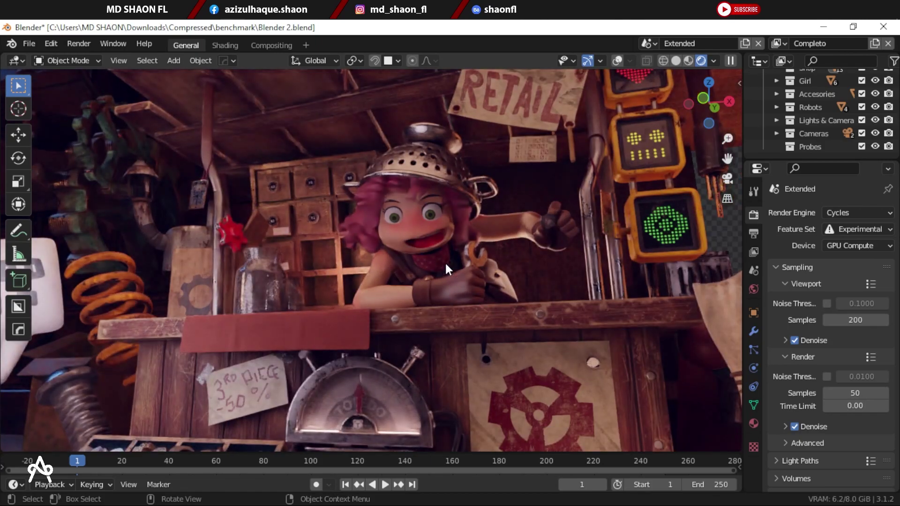